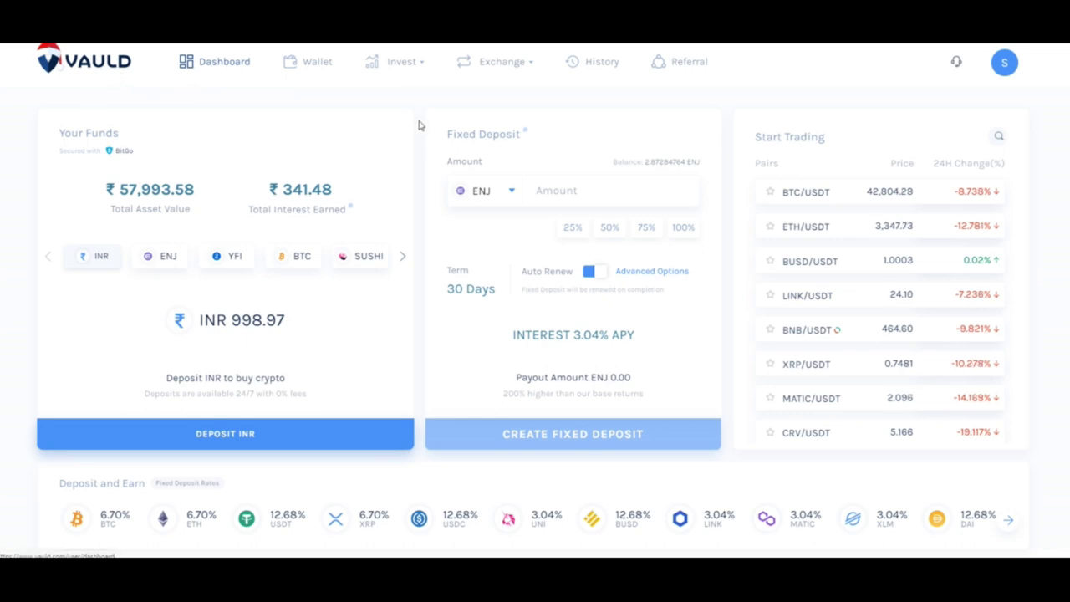
pyautogui.moveTo(405, 90)
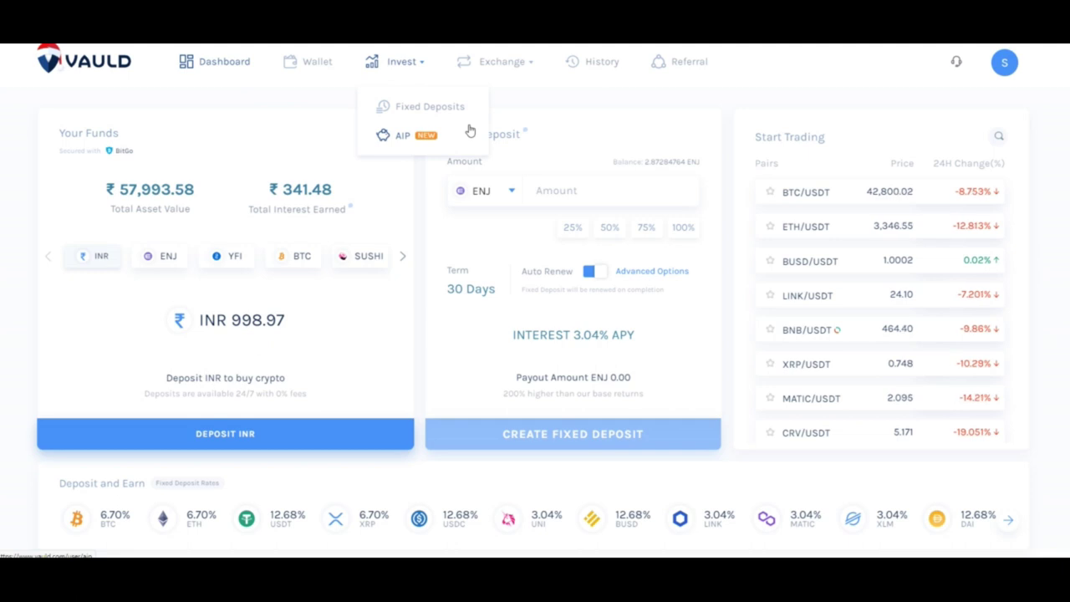
pyautogui.moveTo(406, 61)
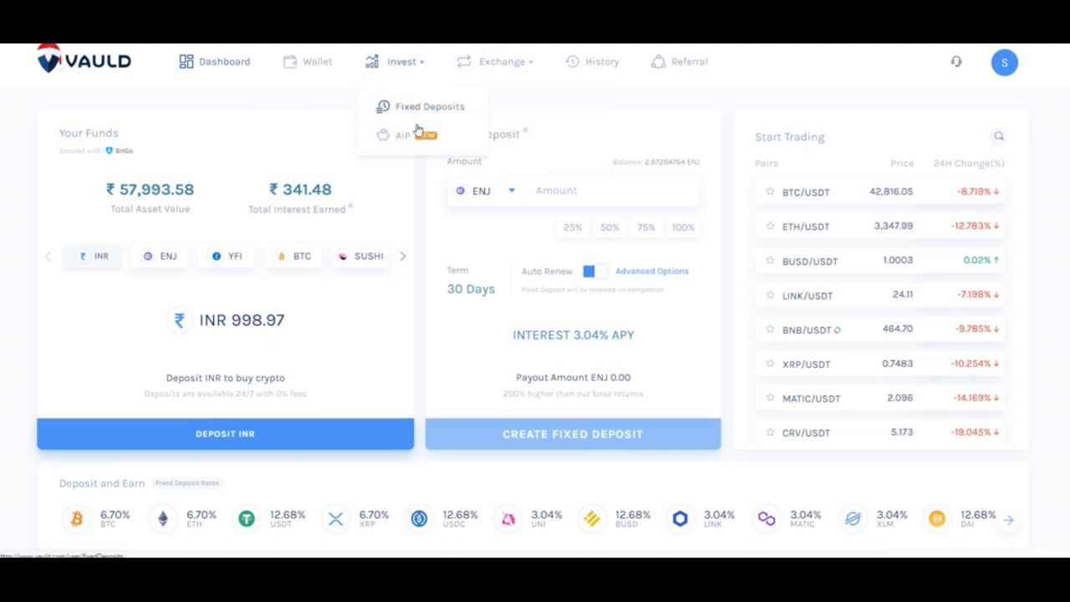
pyautogui.moveTo(509, 66)
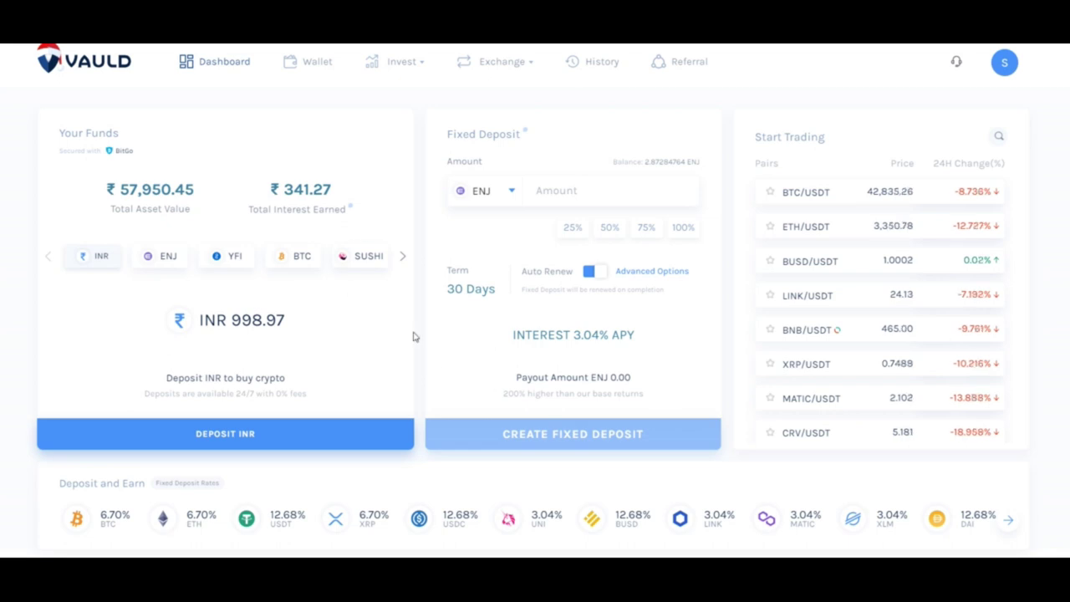
# Request an instant INR deposit of 1000 through MobiKwik and continue to the payment page.
pyautogui.click(222, 441)
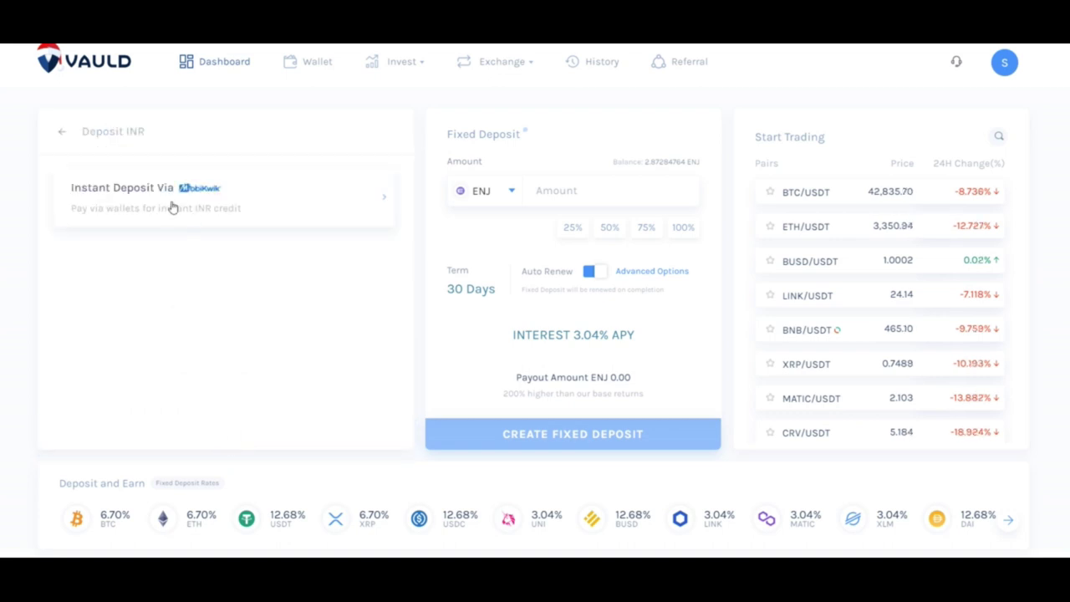
pyautogui.click(341, 198)
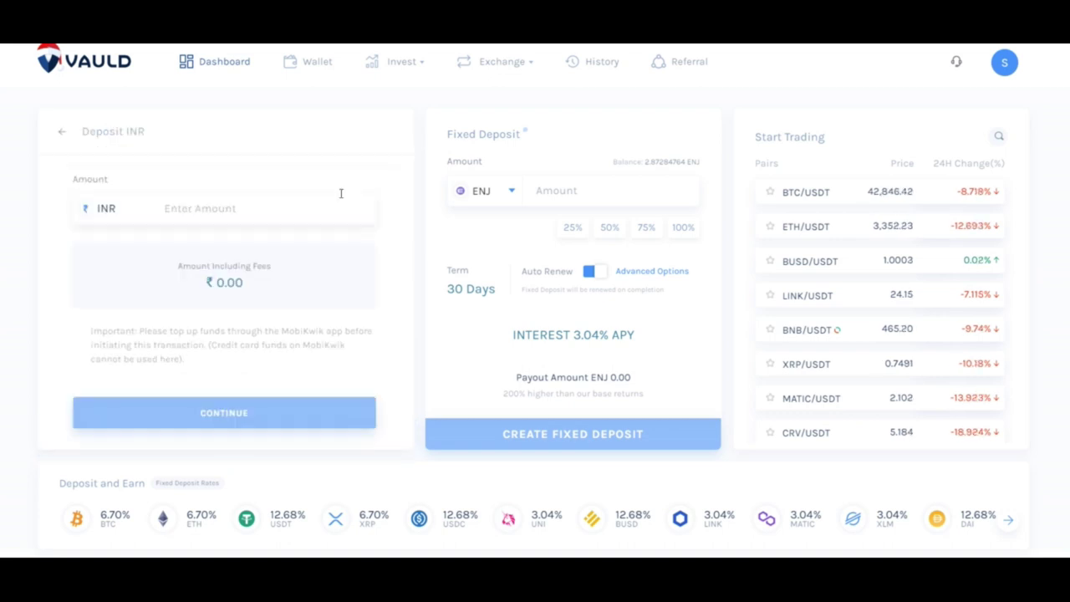
pyautogui.click(207, 215)
pyautogui.write('1000')
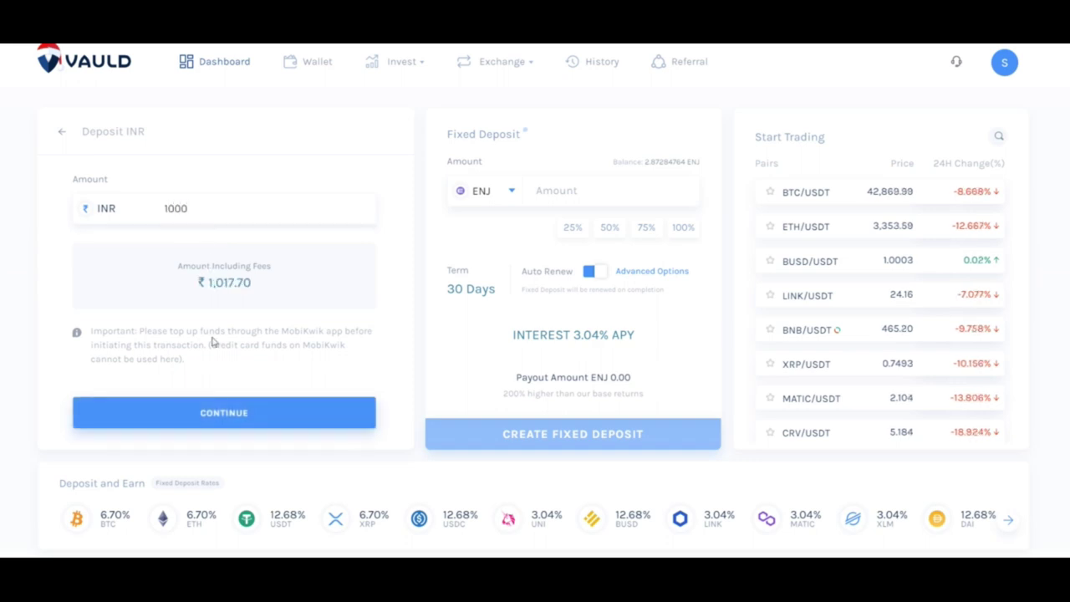
pyautogui.tripleClick(244, 241)
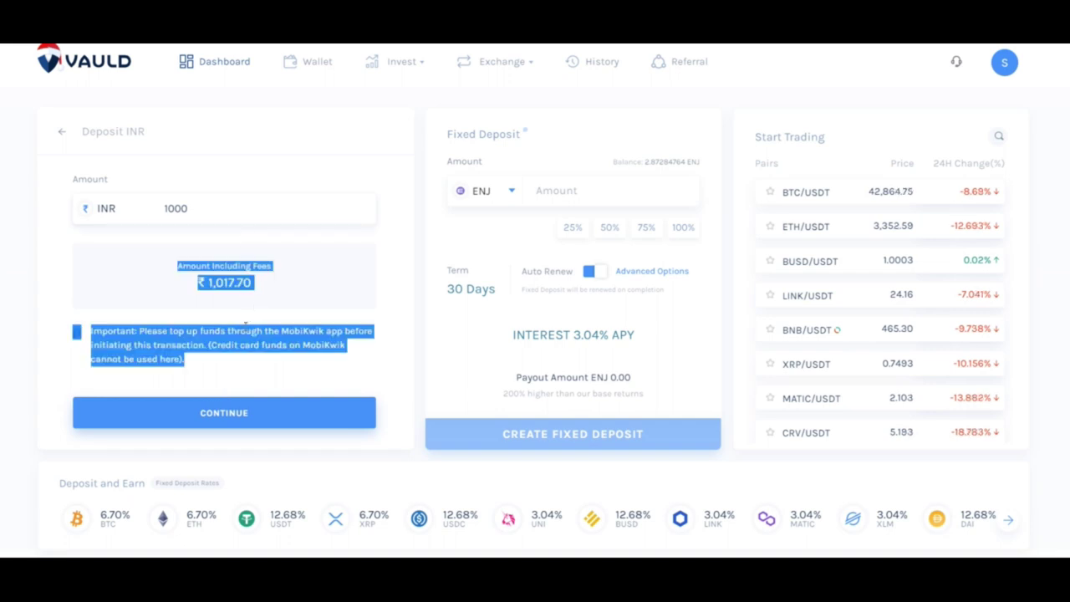
pyautogui.click(62, 311)
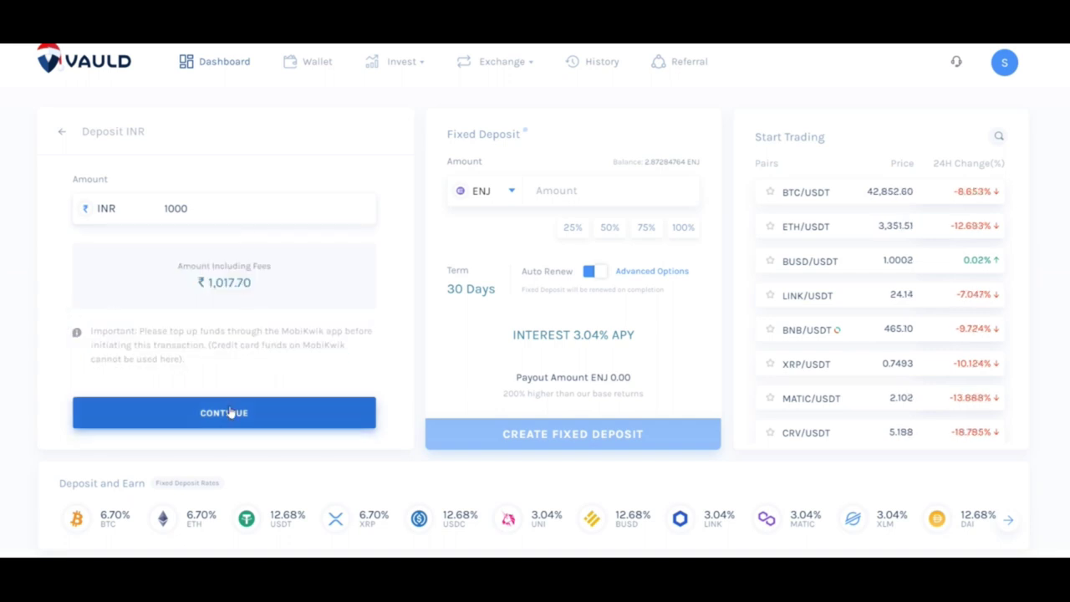
pyautogui.click(228, 414)
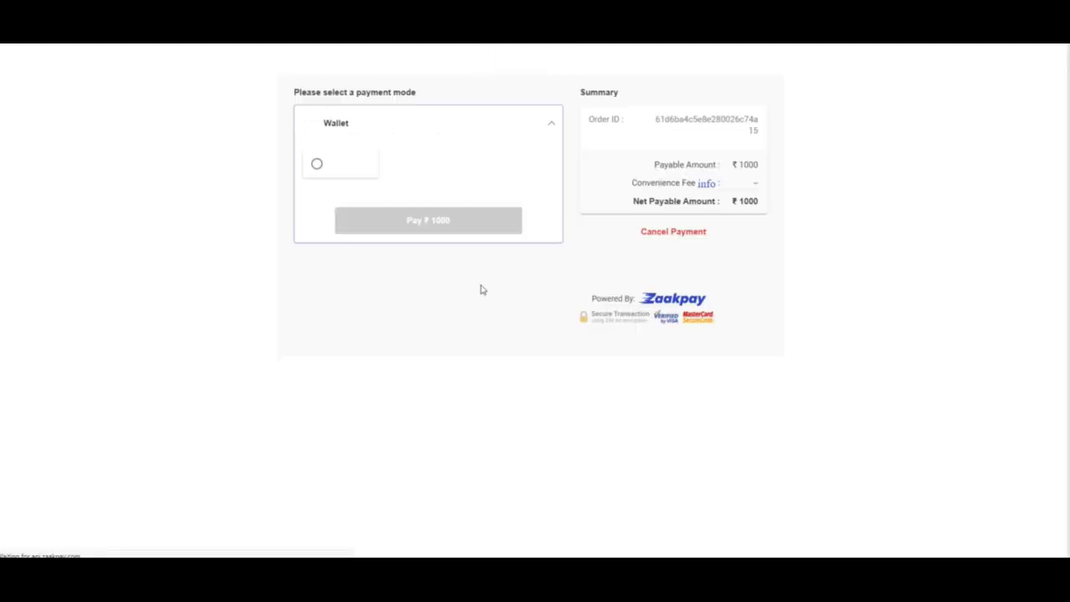
# Select the wallet option for the 1000 INR payment, abandon the payment and return to a fresh dashboard.
pyautogui.click(318, 165)
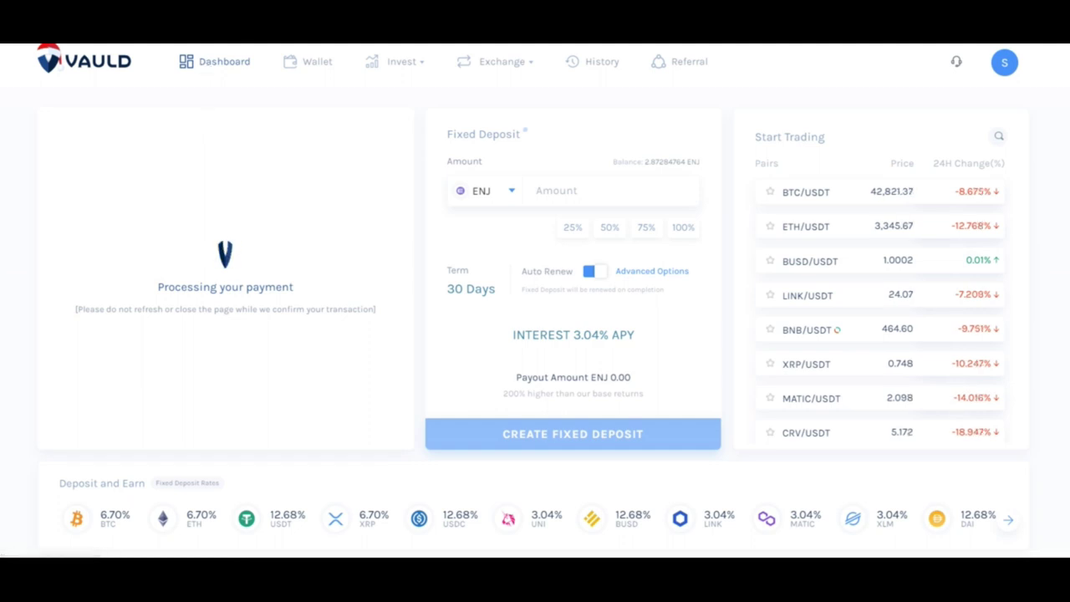
pyautogui.hotkey('ctrl', 'l')
pyautogui.press('Return')
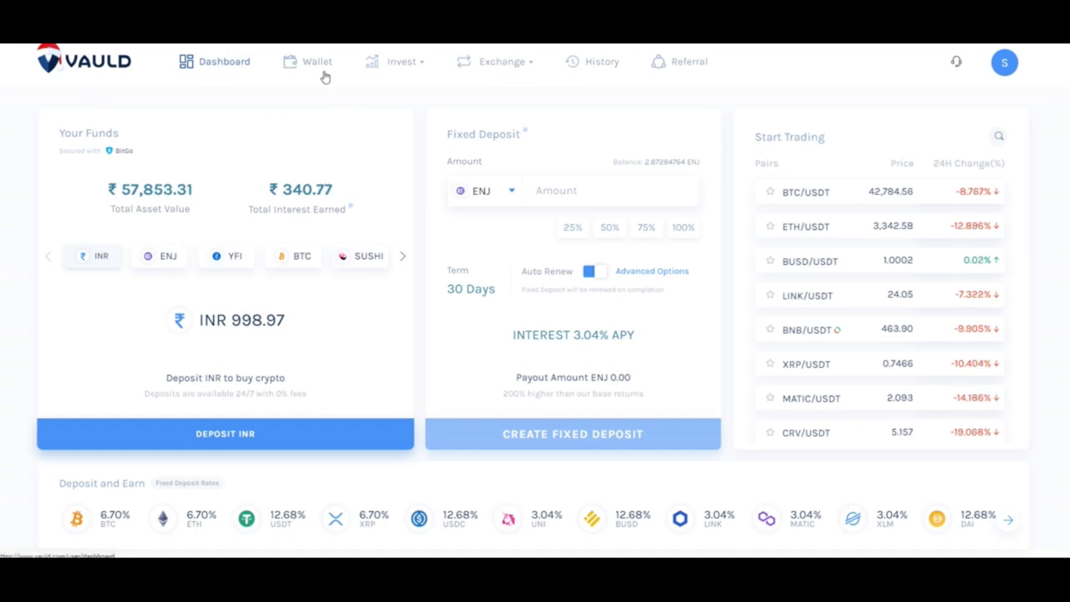
# Compare the fixed deposit interest rates of YFI, BTC and SUSHI by choosing each token in the Fixed Deposit form.
pyautogui.moveTo(406, 67)
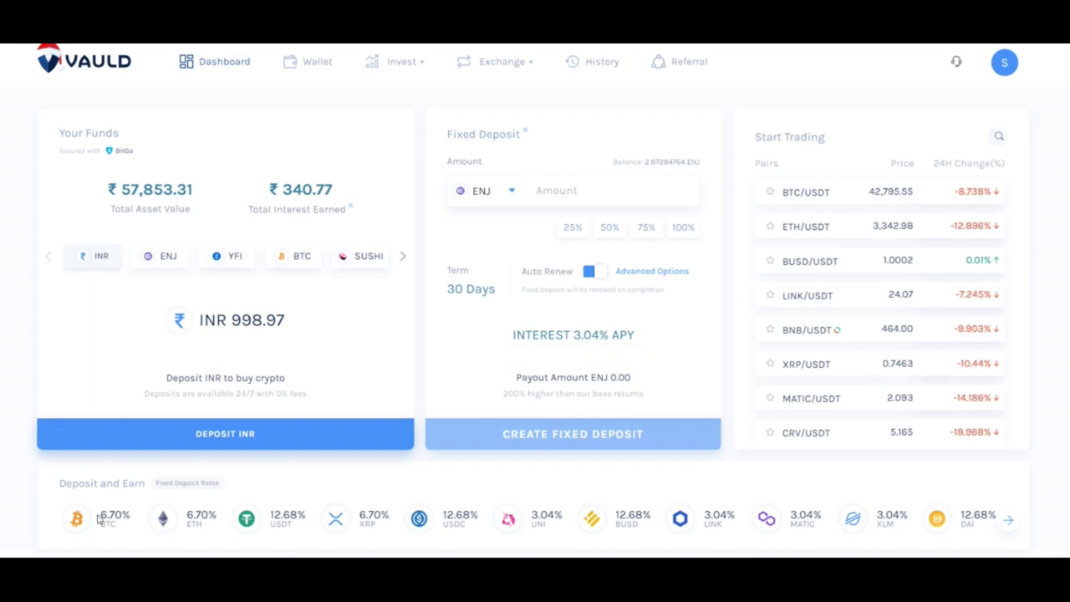
pyautogui.click(512, 191)
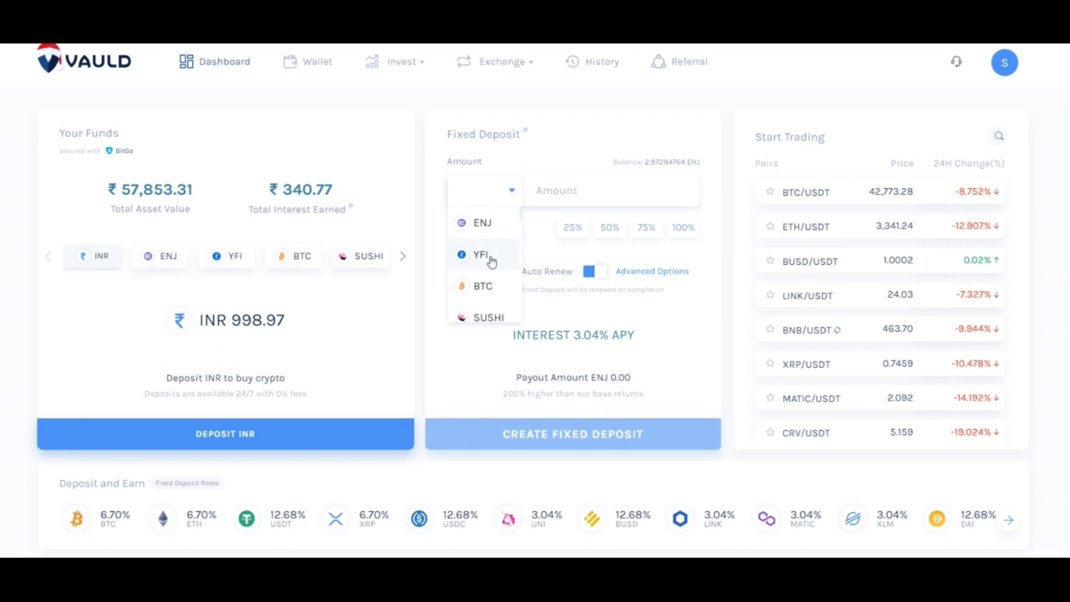
pyautogui.click(482, 255)
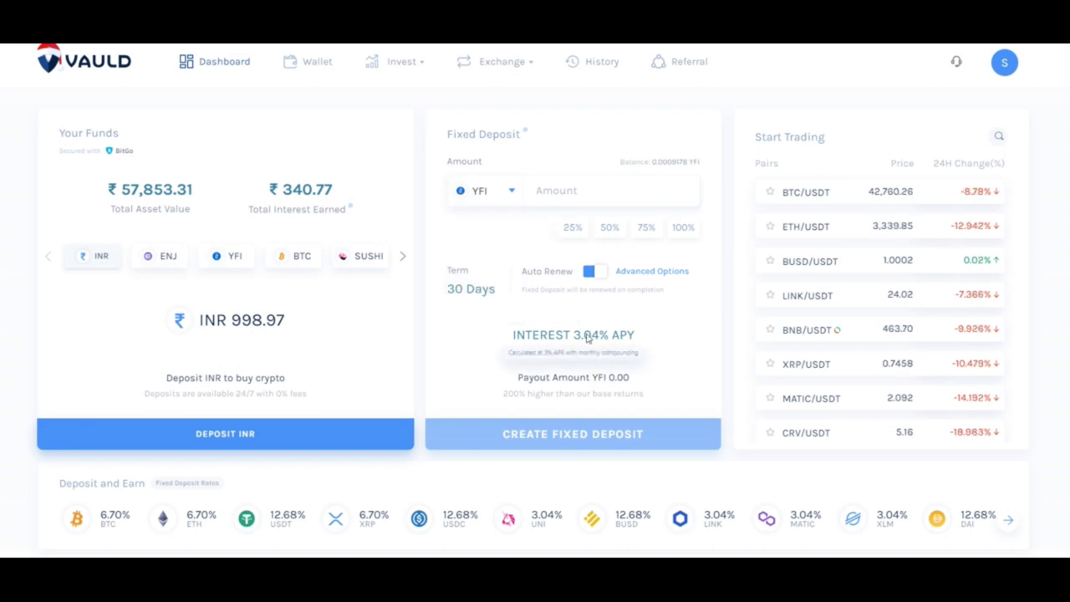
pyautogui.click(496, 194)
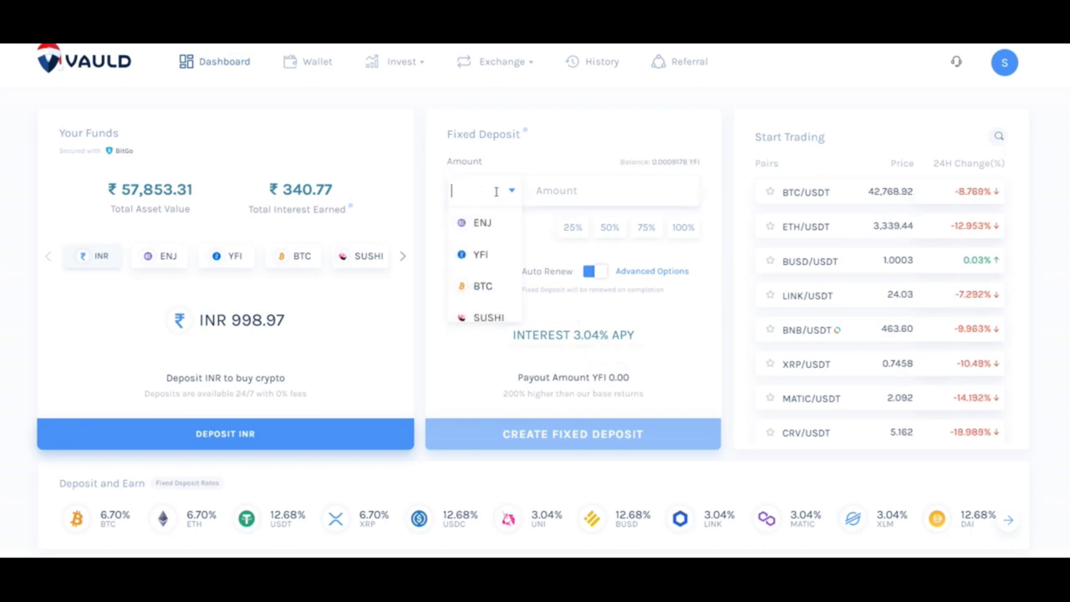
pyautogui.click(489, 288)
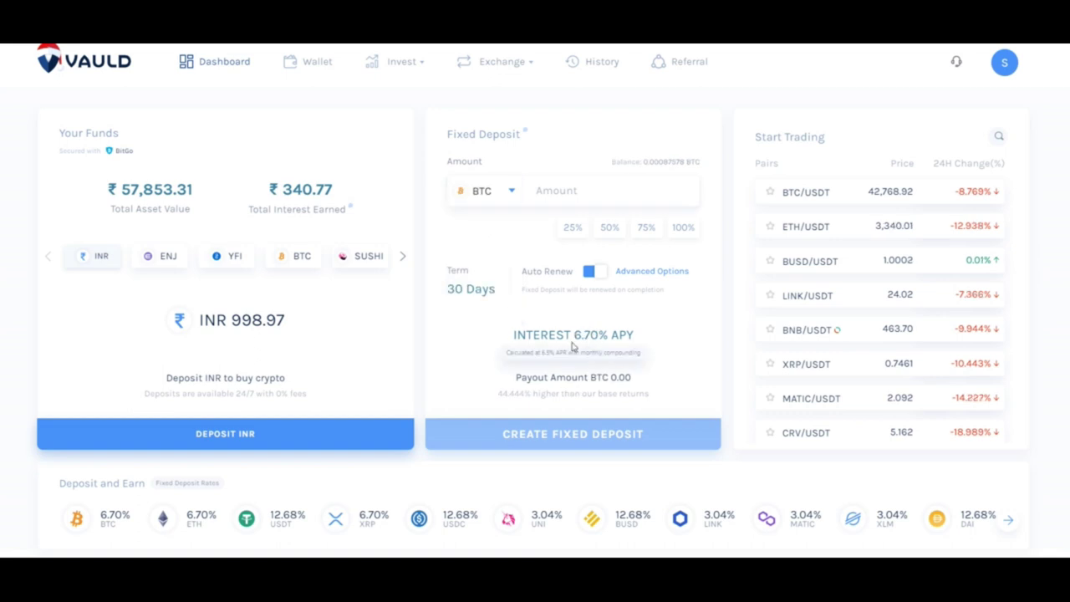
pyautogui.moveTo(598, 346)
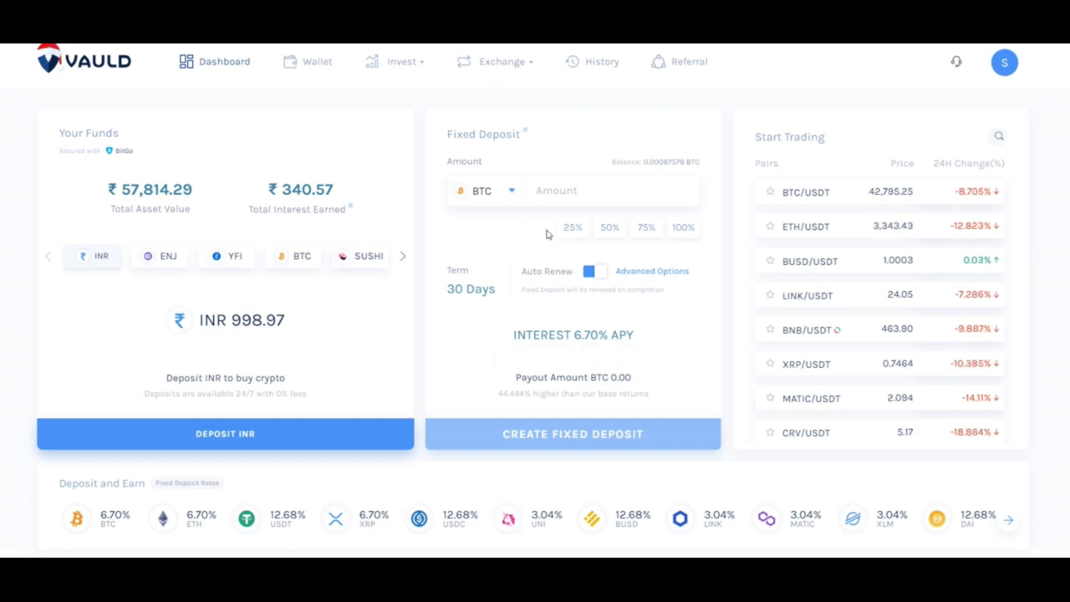
pyautogui.click(513, 193)
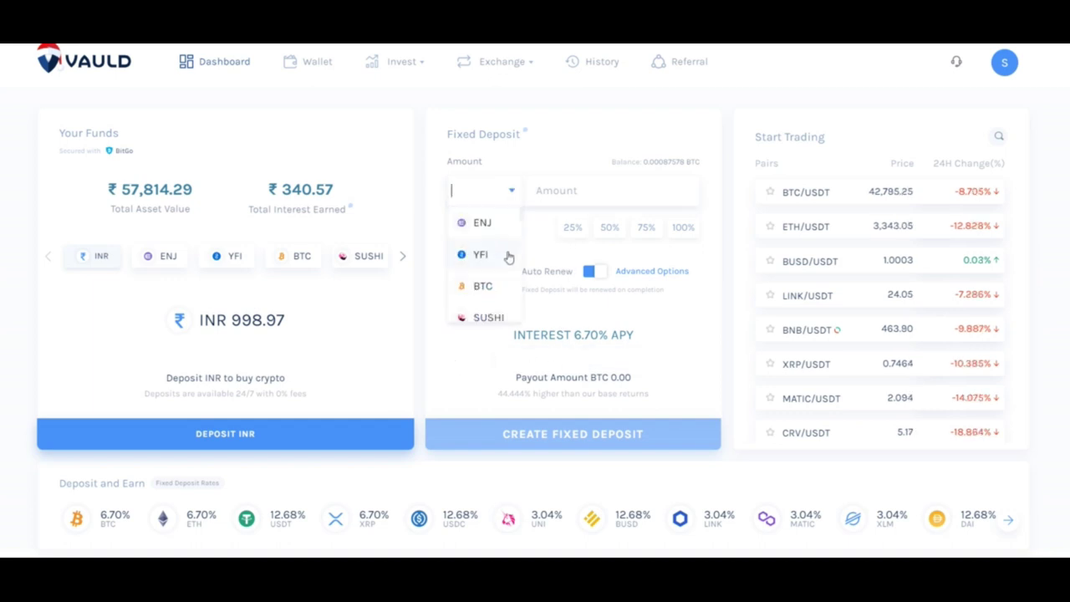
pyautogui.click(492, 319)
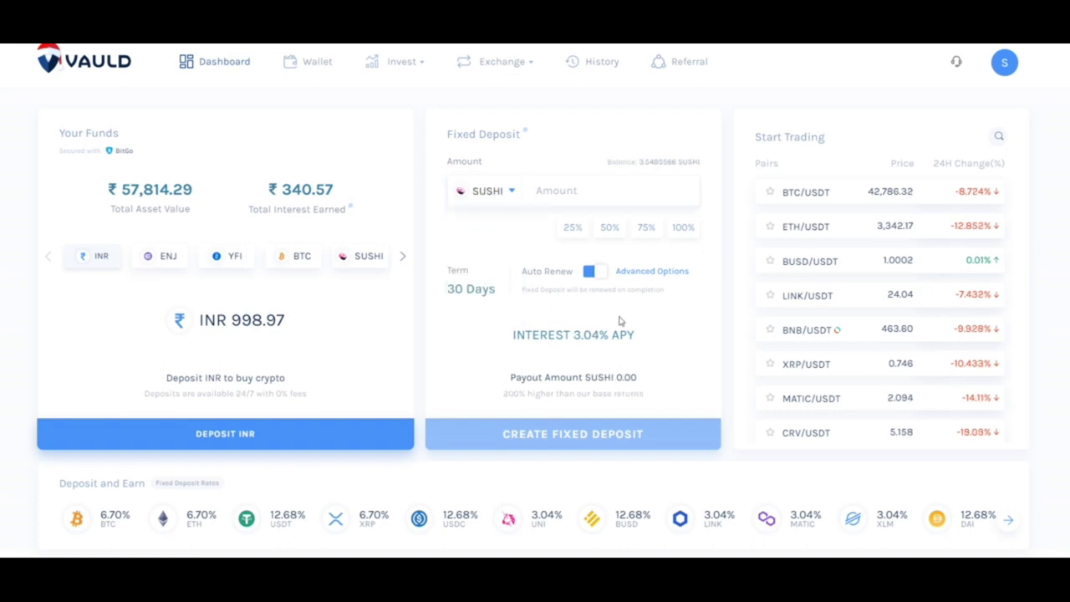
# Create a fixed deposit in BTC using 25% of the available balance.
pyautogui.click(510, 193)
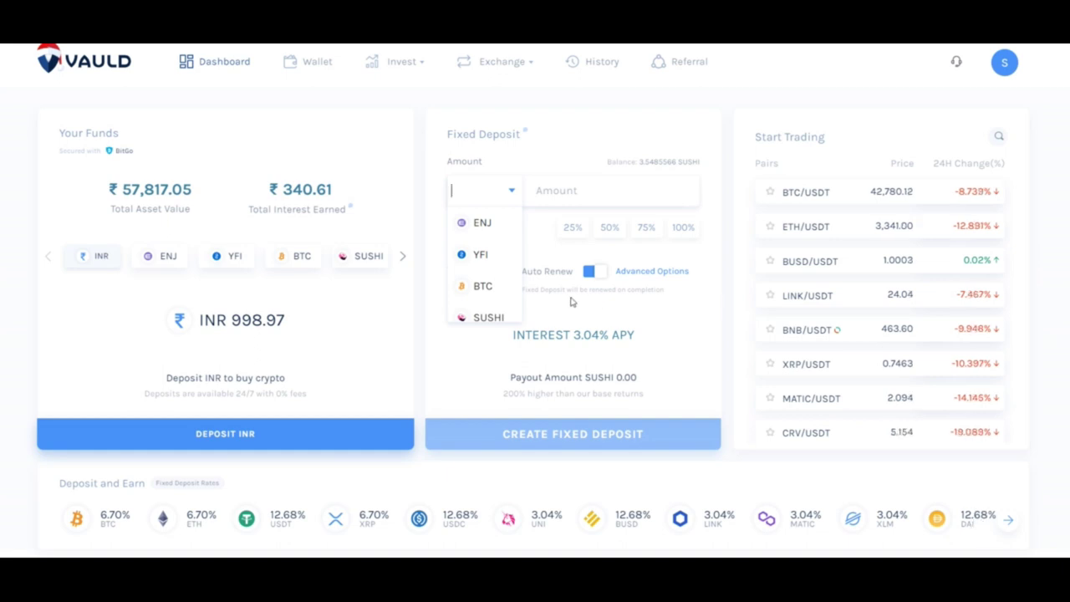
pyautogui.click(462, 291)
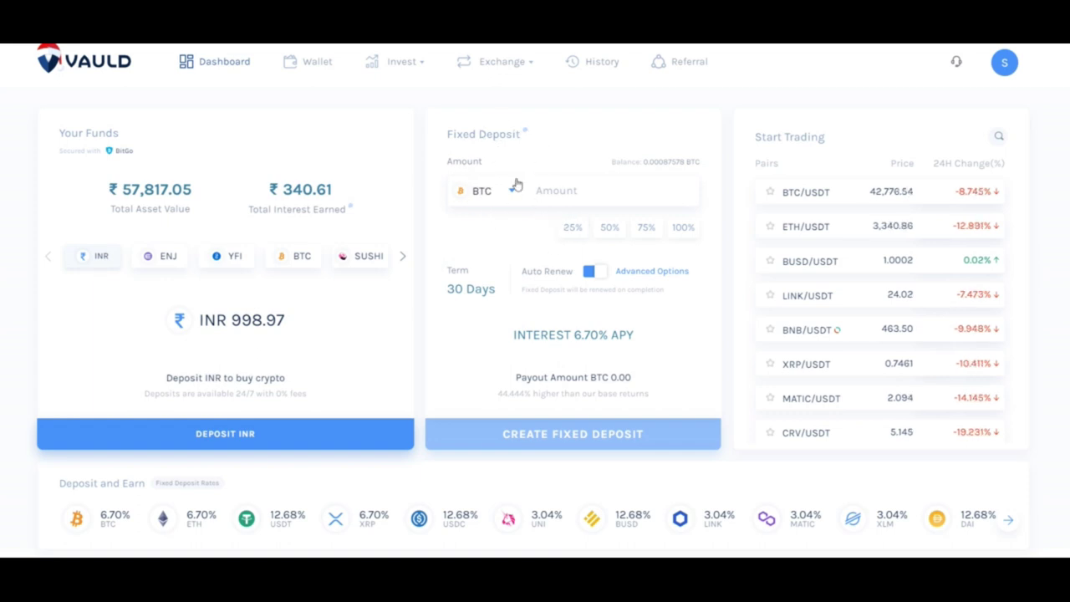
pyautogui.click(566, 230)
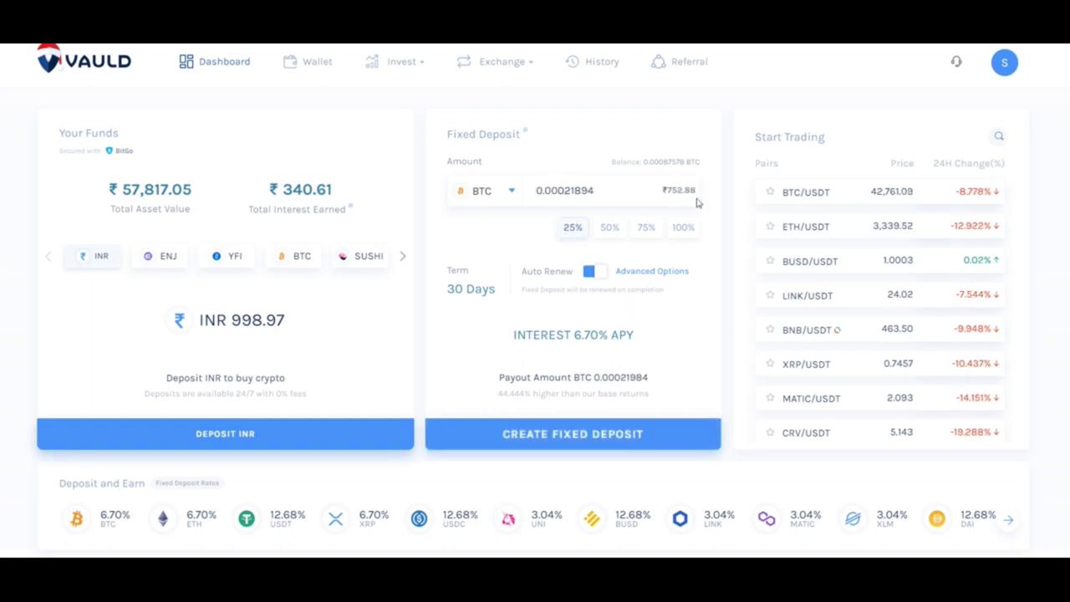
pyautogui.click(592, 441)
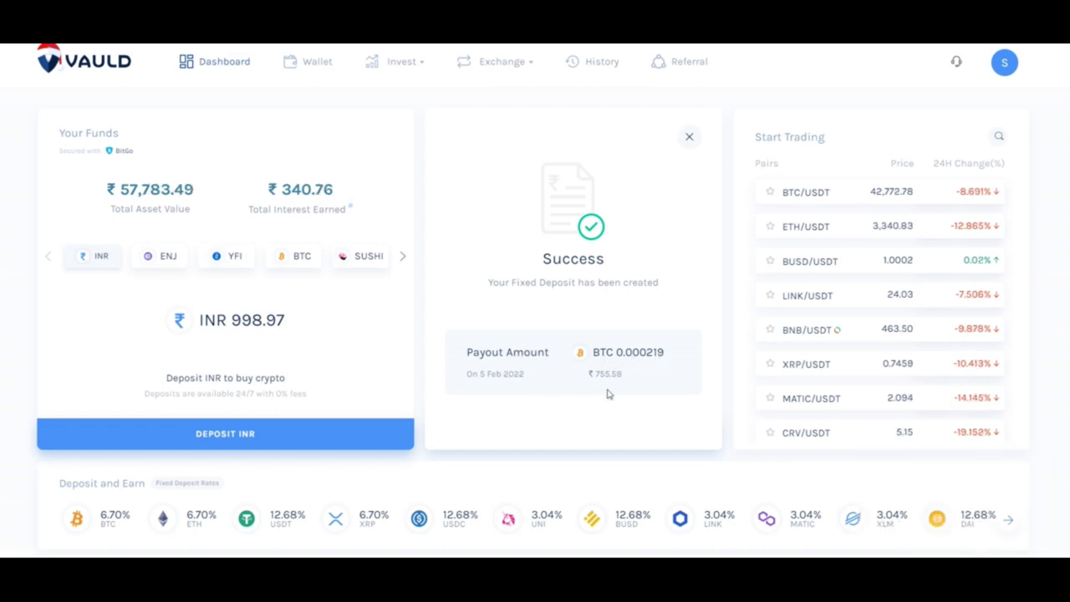
# Review the list of active fixed deposits, including the new BTC deposit and its auto-renew status.
pyautogui.moveTo(402, 67)
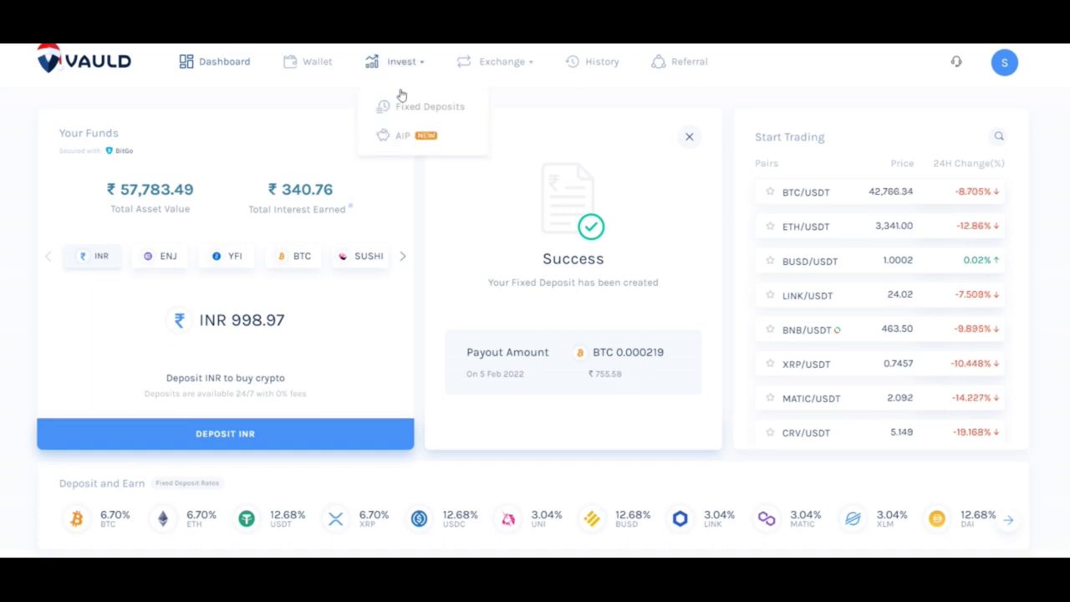
pyautogui.click(413, 110)
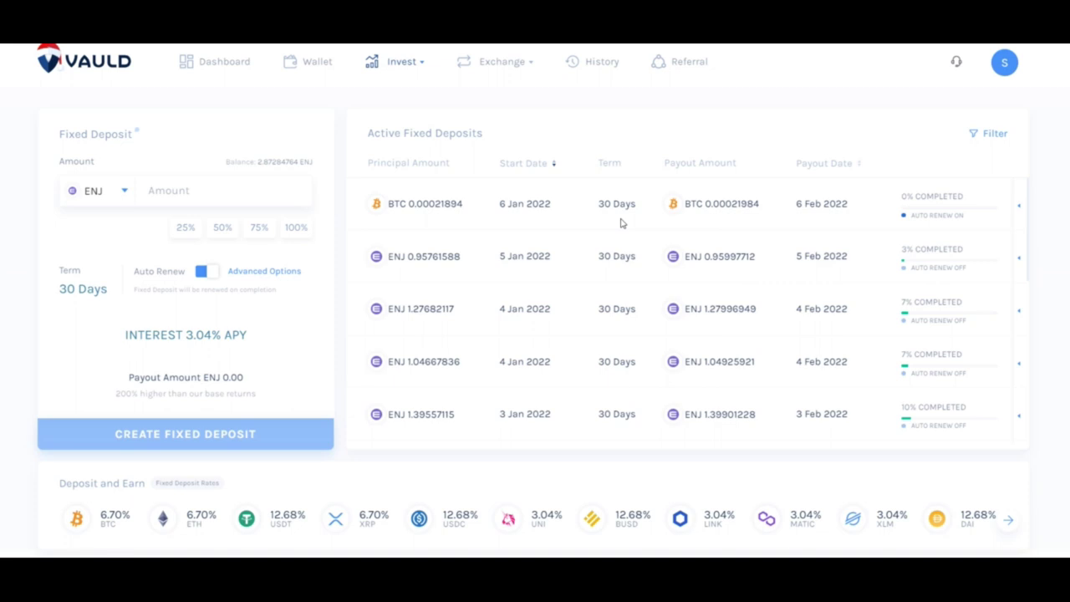
pyautogui.moveTo(917, 222)
pyautogui.scroll(-5, 577, 290)
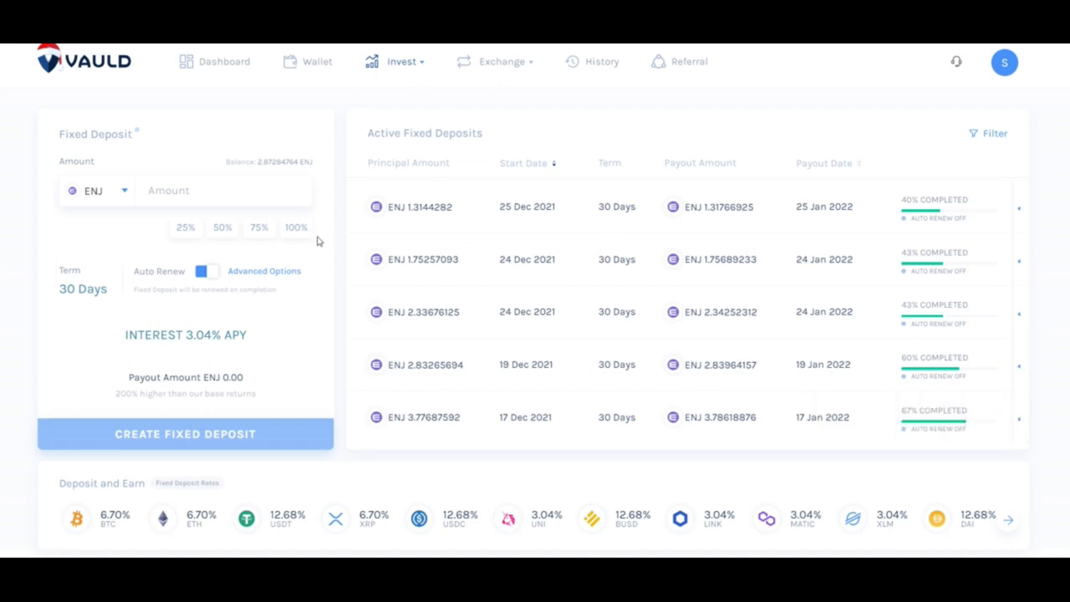
# Check the balances and interest earned per token in the wallet and return to the dashboard.
pyautogui.click(226, 64)
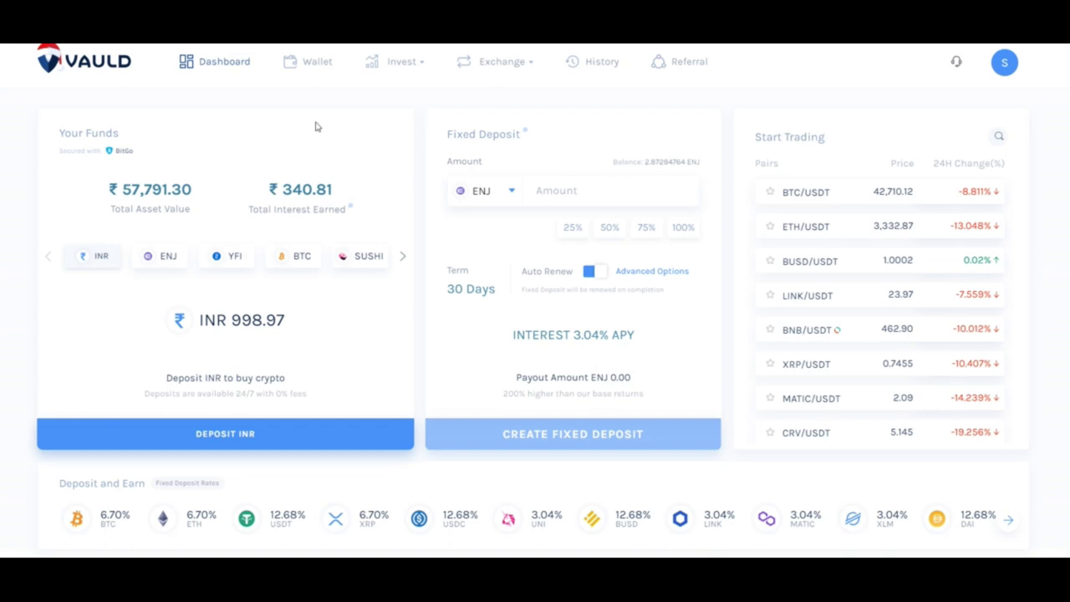
pyautogui.click(318, 62)
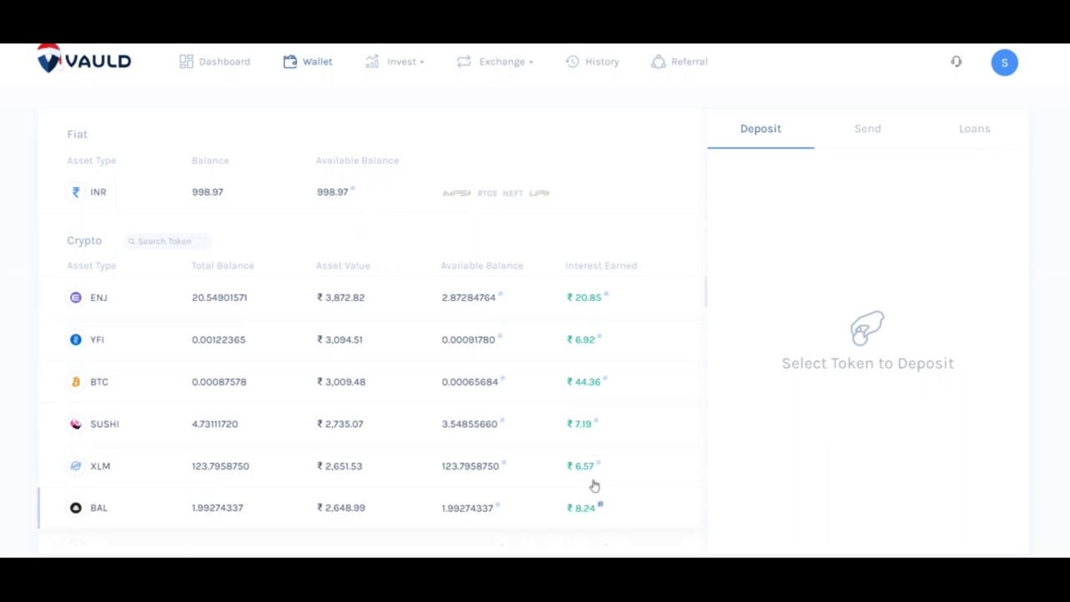
pyautogui.moveTo(607, 297)
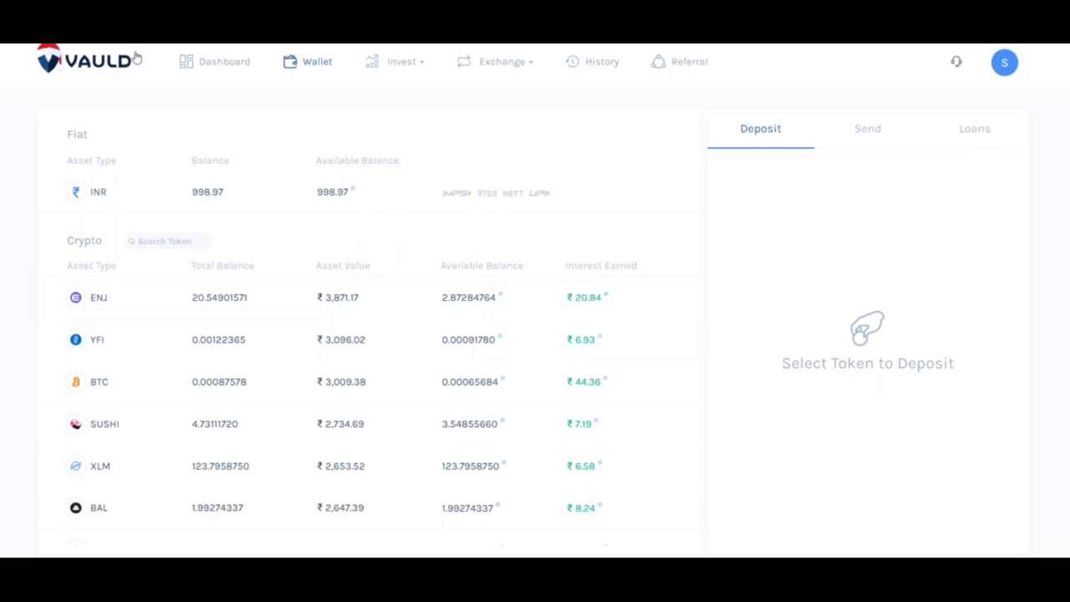
pyautogui.click(222, 65)
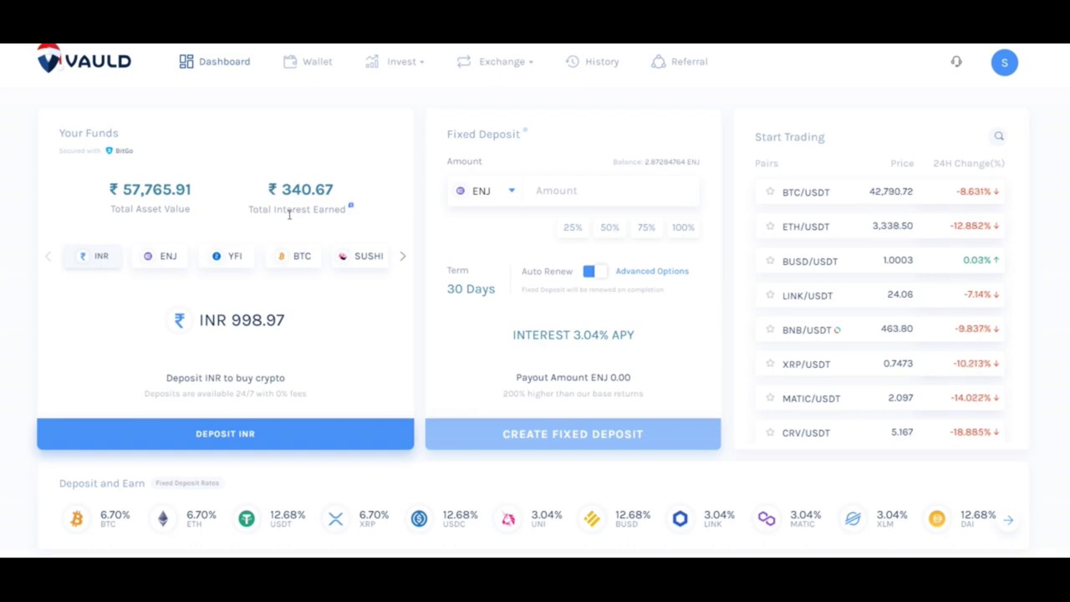
# Create a new AIP basket containing only CRV and proceed with its allocation to the AIP confirmation form.
pyautogui.moveTo(410, 61)
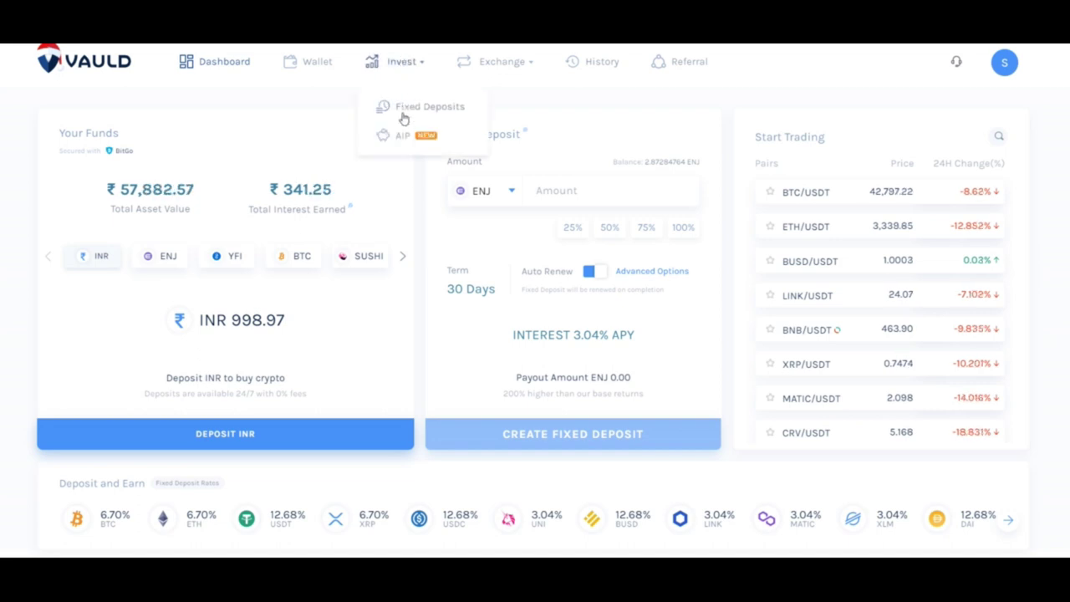
pyautogui.click(402, 136)
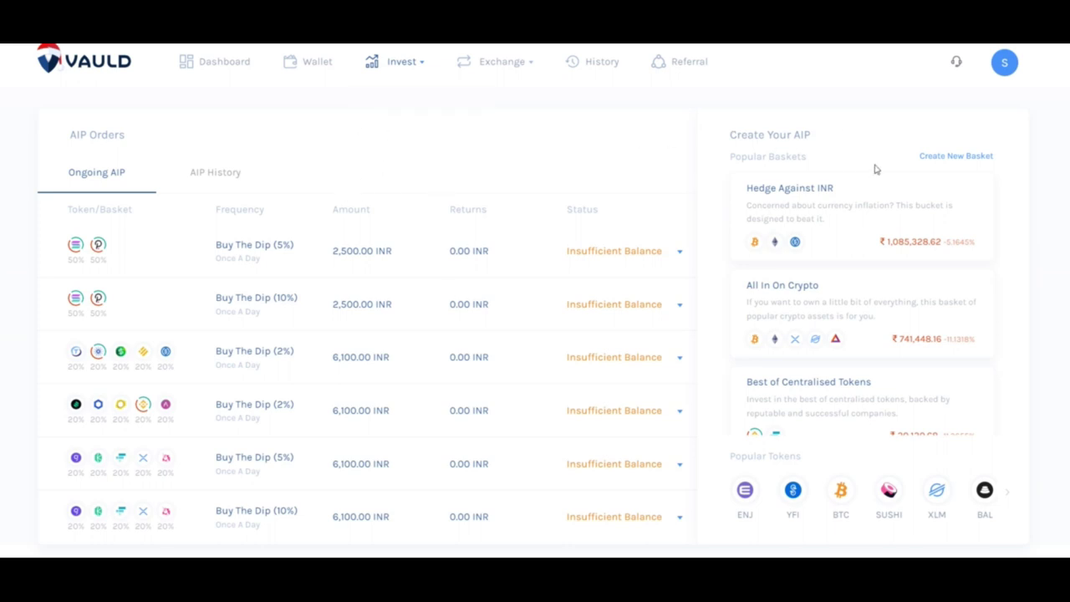
pyautogui.click(972, 159)
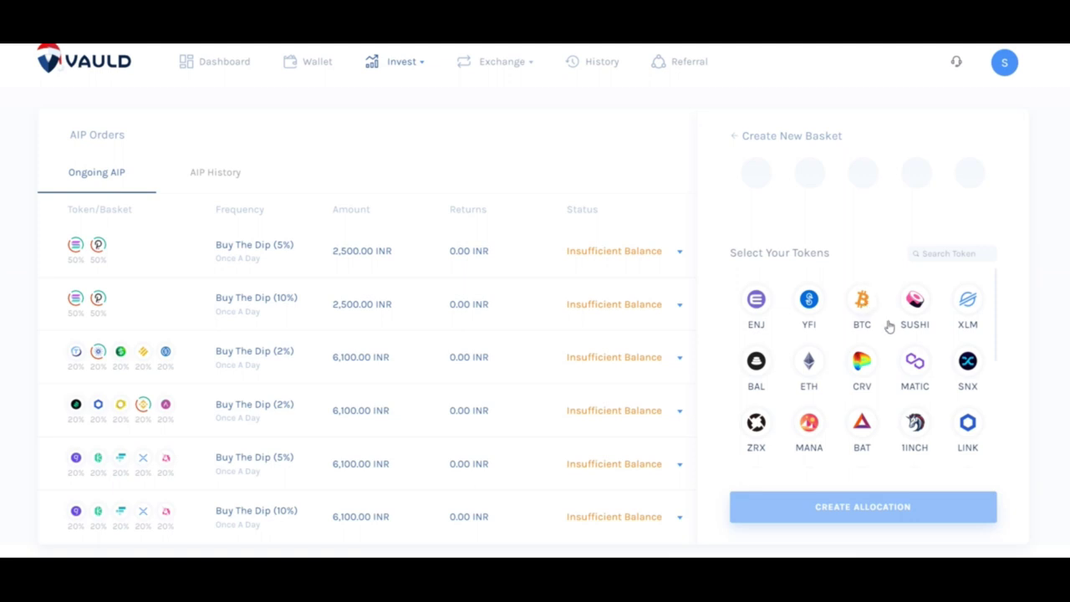
pyautogui.click(861, 366)
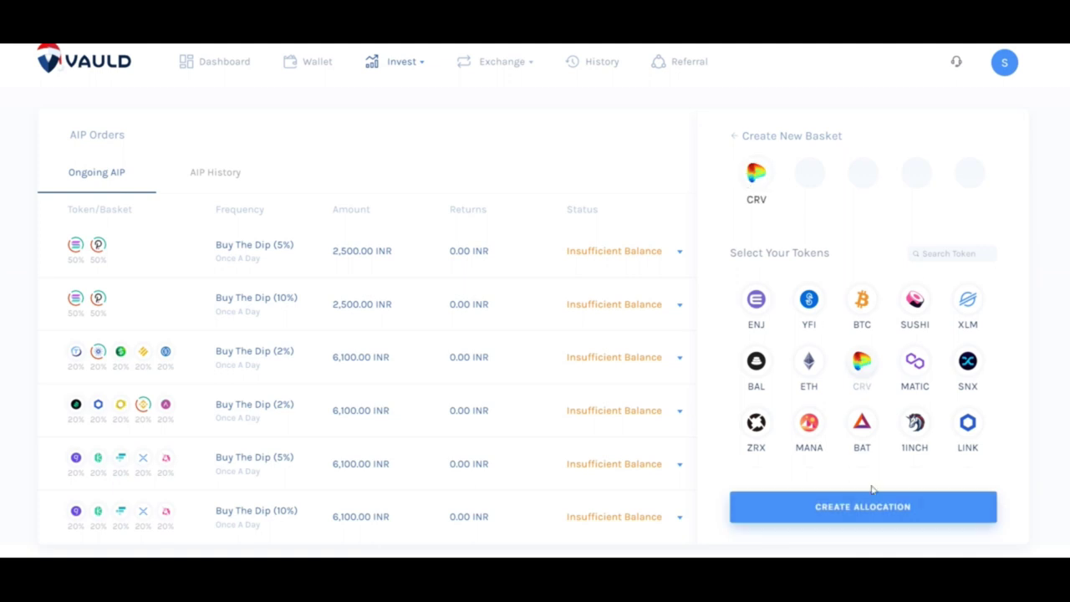
pyautogui.click(864, 512)
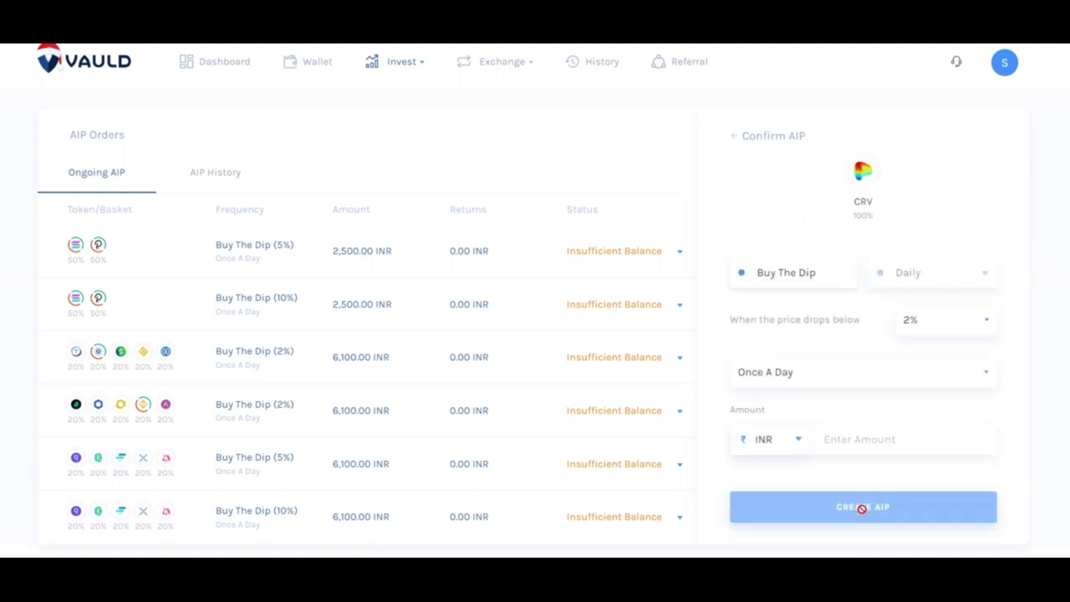
# Set the CRV AIP to a daily purchase with a duration of 1 month.
pyautogui.click(914, 285)
pyautogui.click(912, 310)
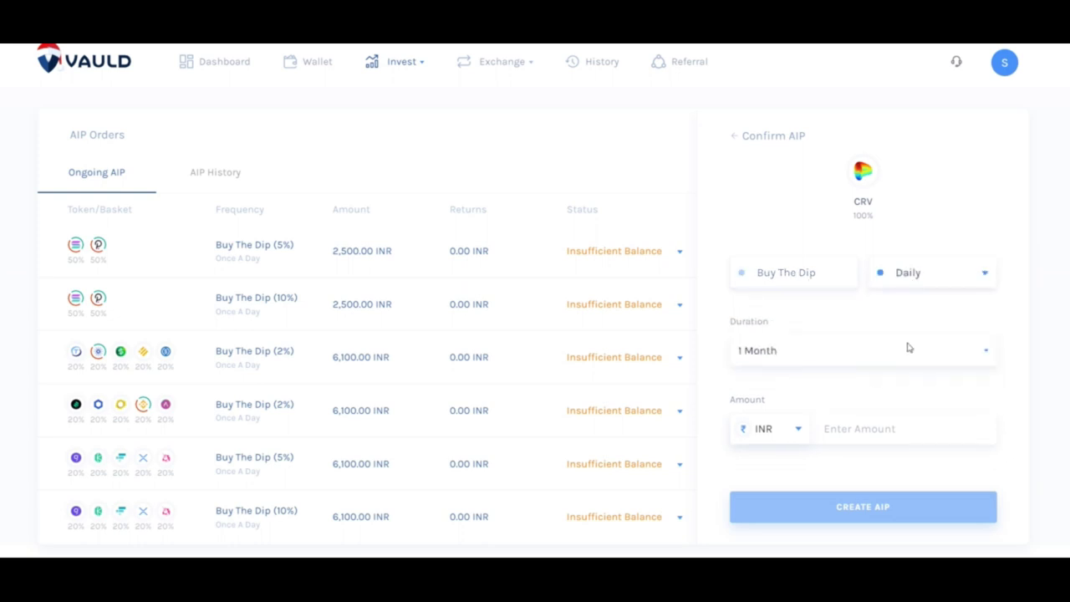
pyautogui.click(963, 358)
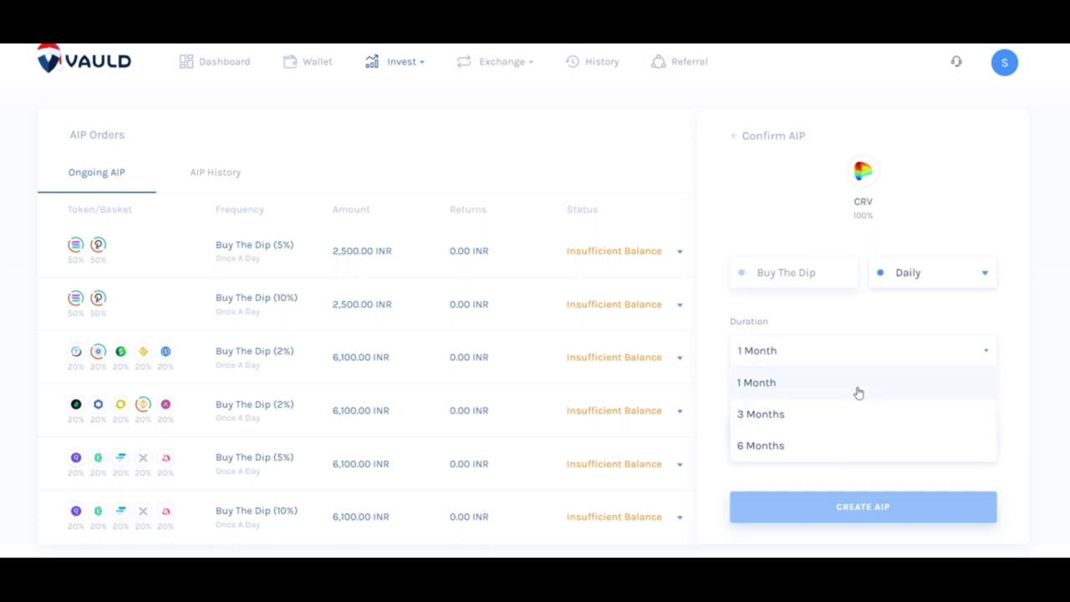
pyautogui.click(859, 393)
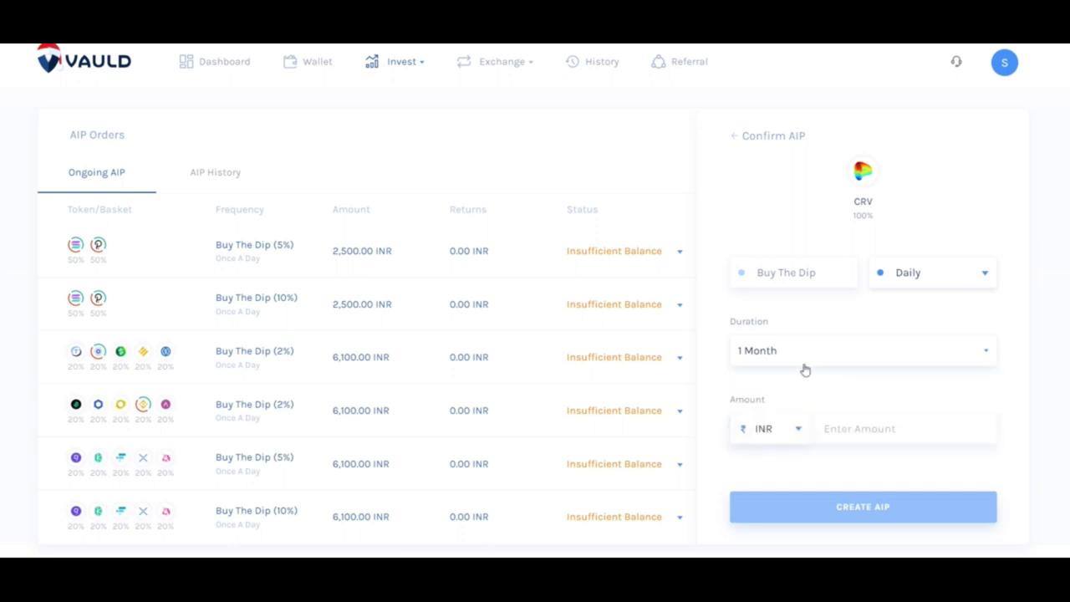
# Enter an amount of 165 INR, create the CRV AIP and close the confirmation.
pyautogui.click(852, 423)
pyautogui.write('20')
pyautogui.press('BackSpace')
pyautogui.press('BackSpace')
pyautogui.write('165')
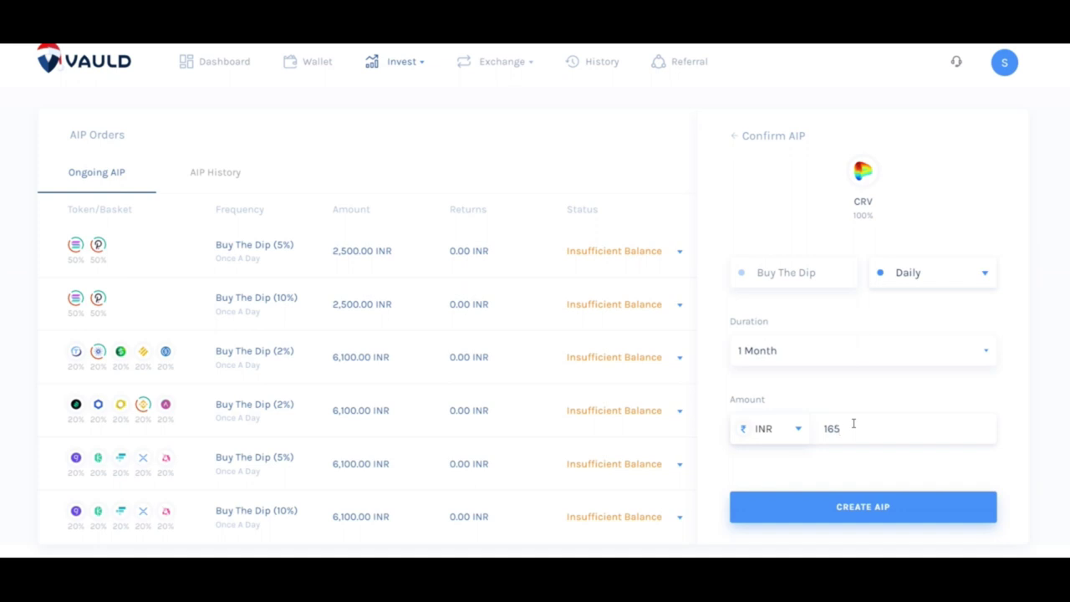
pyautogui.click(876, 508)
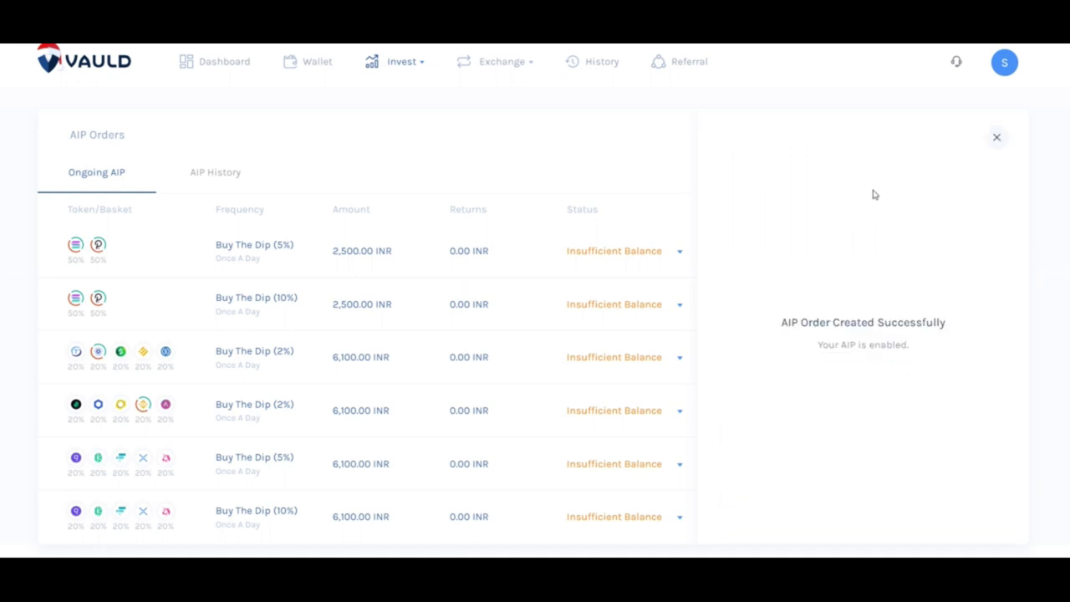
pyautogui.click(998, 141)
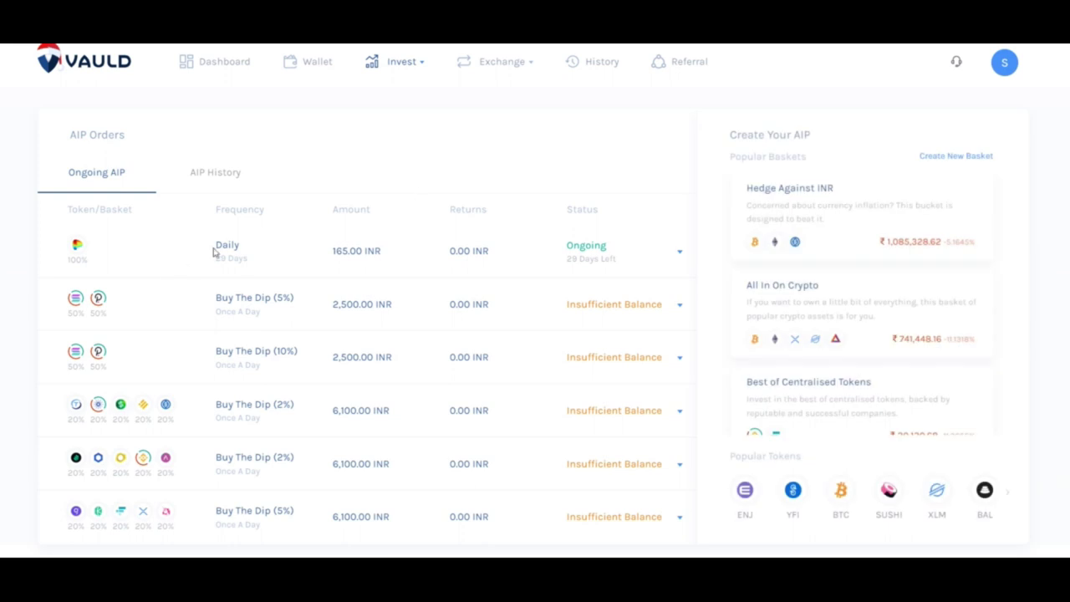
# Review the new CRV order's frequency and status, and look through the other ongoing AIP orders.
pyautogui.moveTo(214, 254); pyautogui.dragTo(262, 265)
pyautogui.click(575, 257)
pyautogui.click(563, 249)
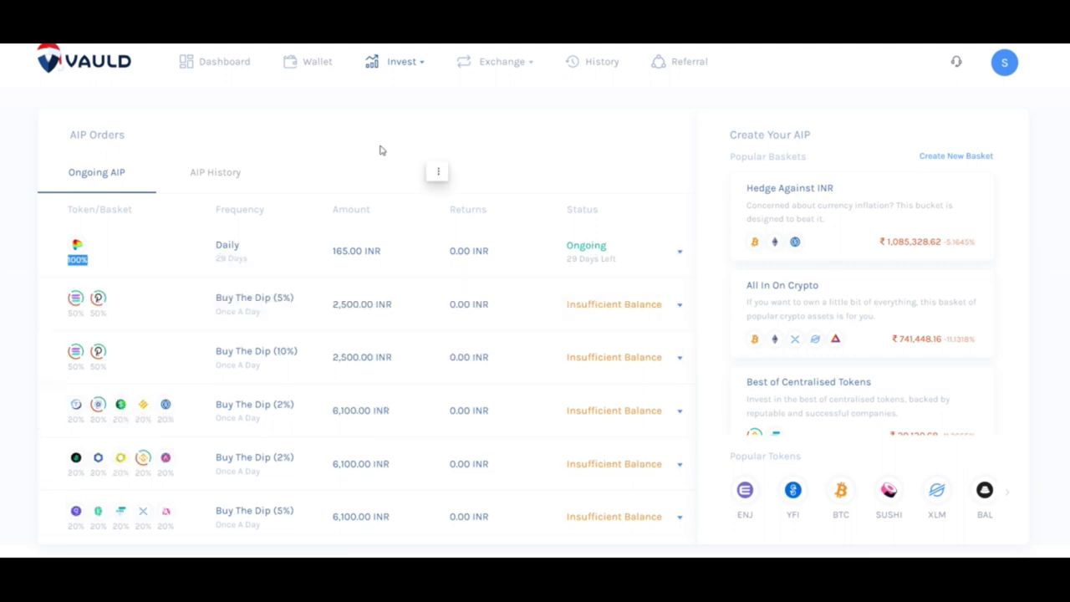
pyautogui.scroll(-3, 318, 265)
pyautogui.scroll(3, 318, 265)
pyautogui.scroll(-5, 316, 265)
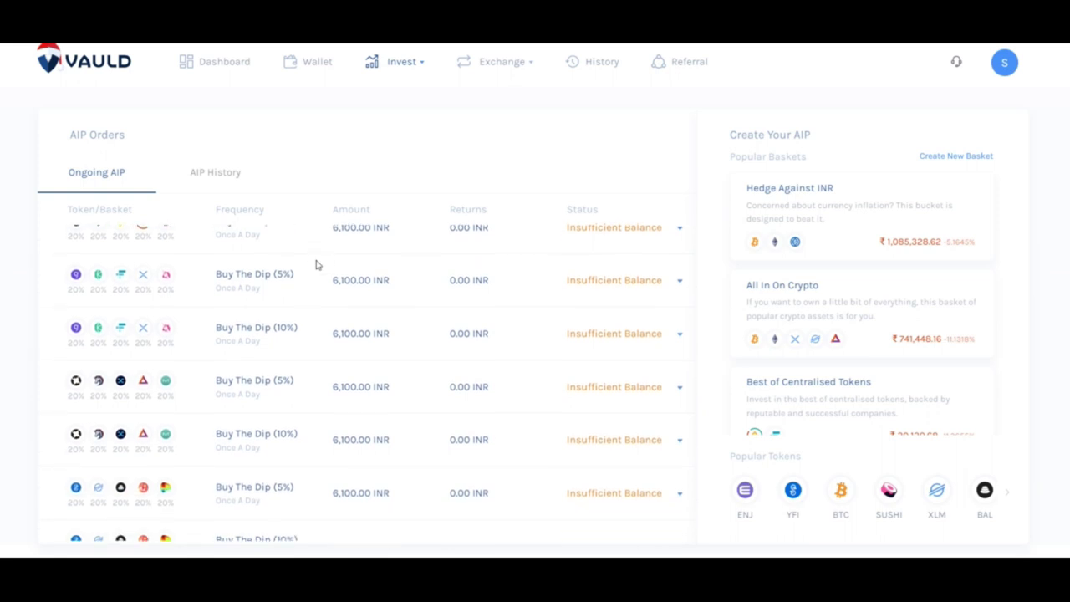
pyautogui.scroll(5, 316, 265)
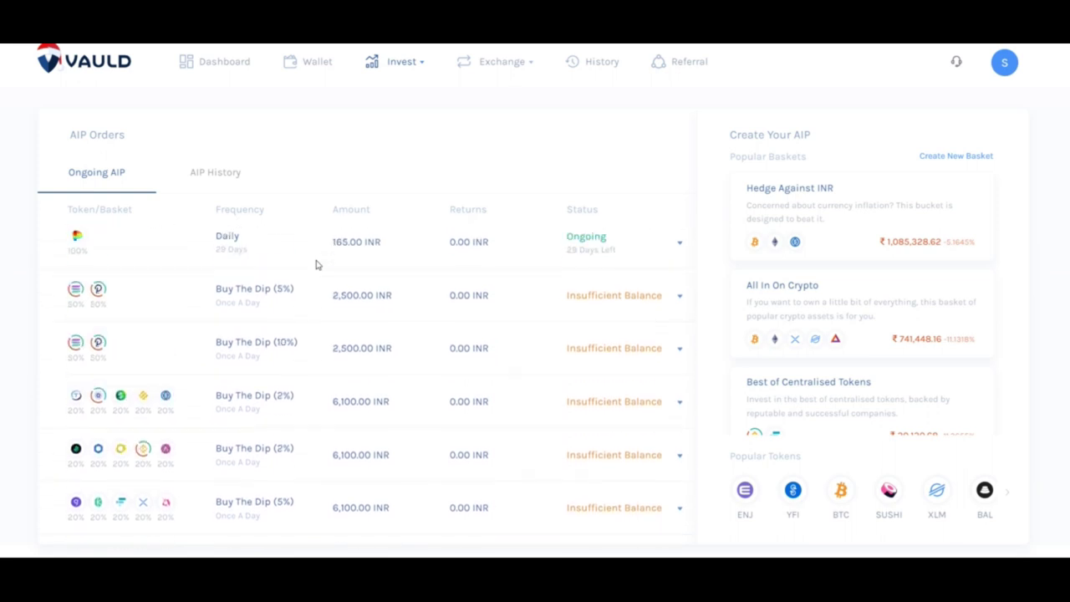
pyautogui.scroll(-7, 316, 265)
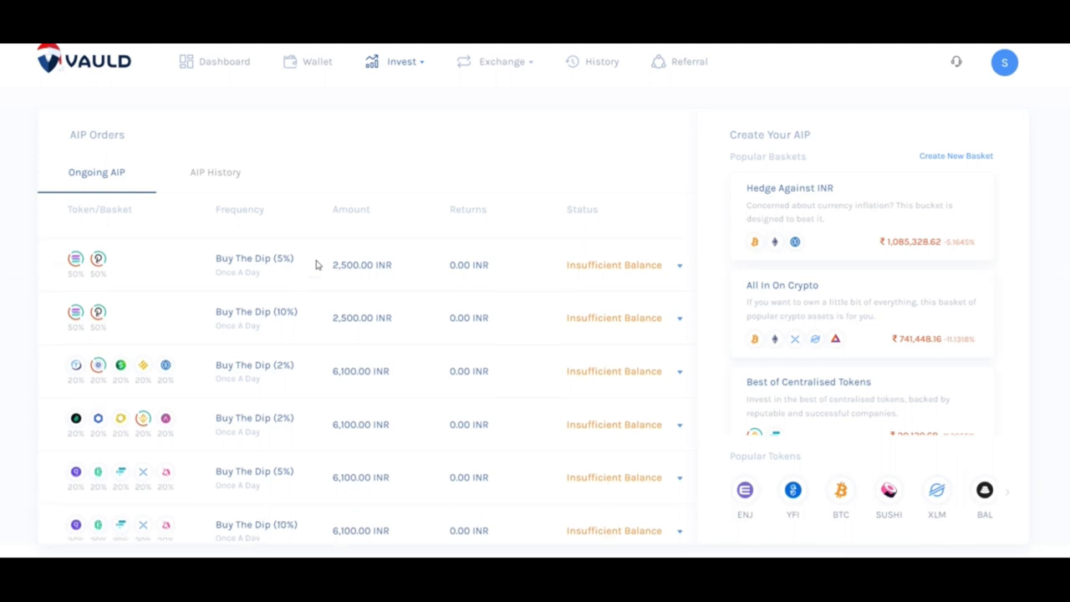
pyautogui.scroll(-2, 316, 265)
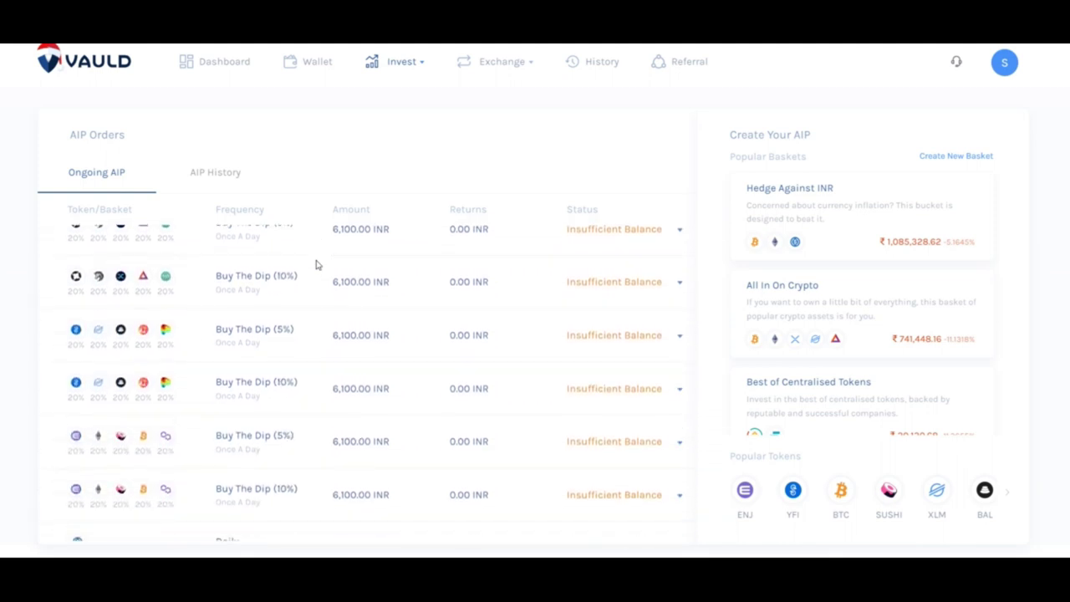
pyautogui.click(616, 364)
pyautogui.click(616, 364)
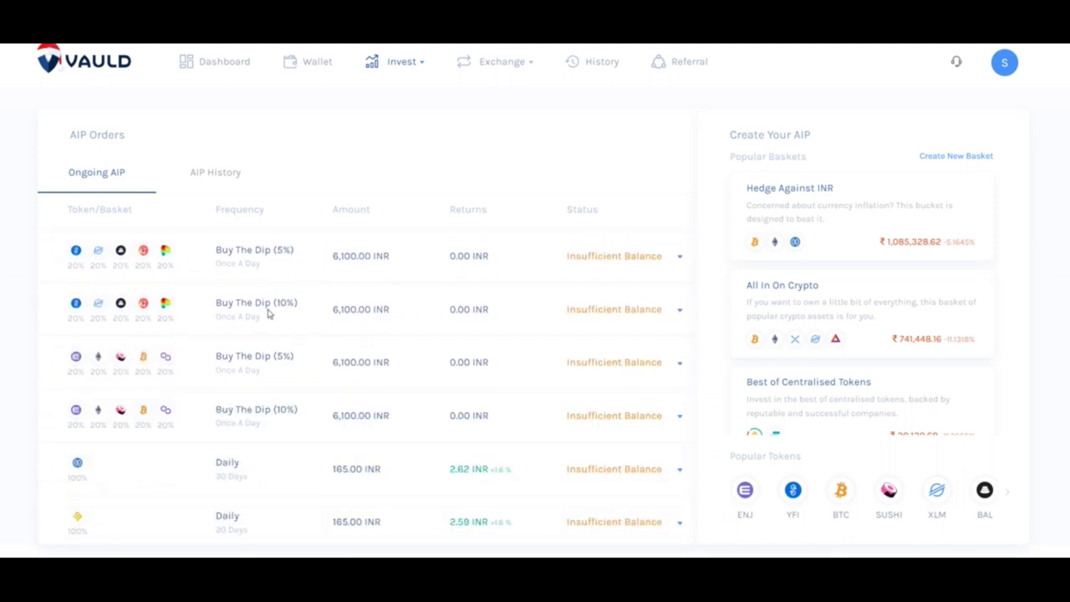
# Go to the dashboard, reopen the AIP orders and resume the 30-day daily USDC plan.
pyautogui.click(223, 65)
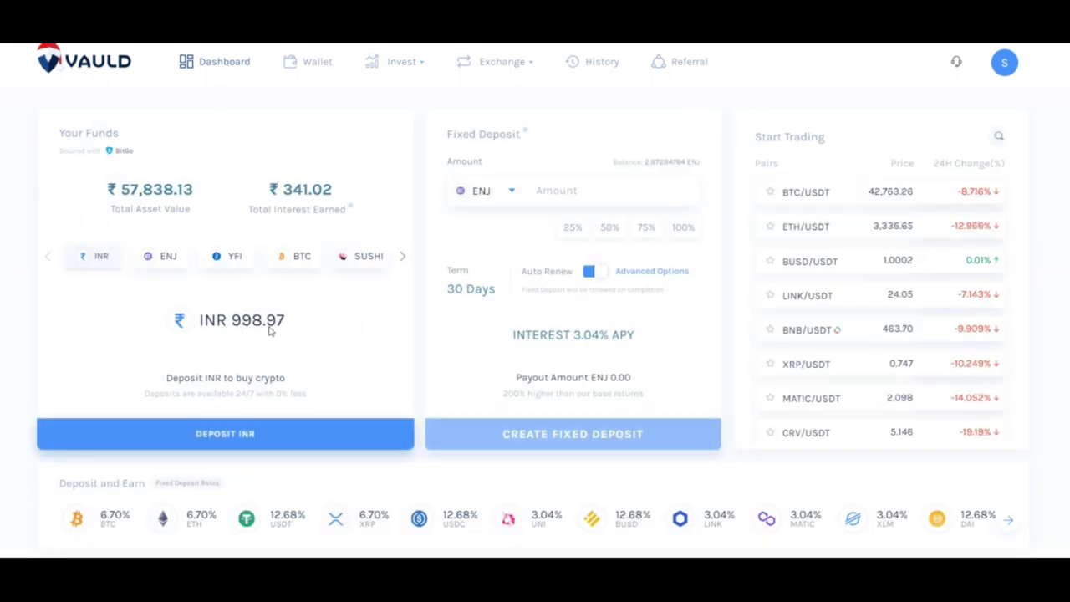
pyautogui.moveTo(406, 64)
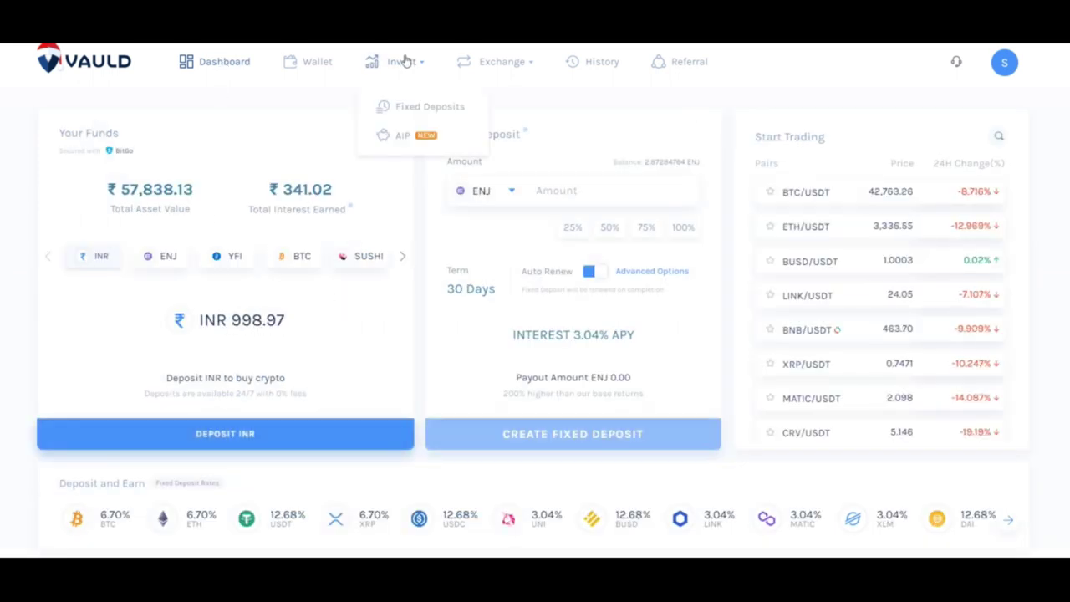
pyautogui.click(403, 138)
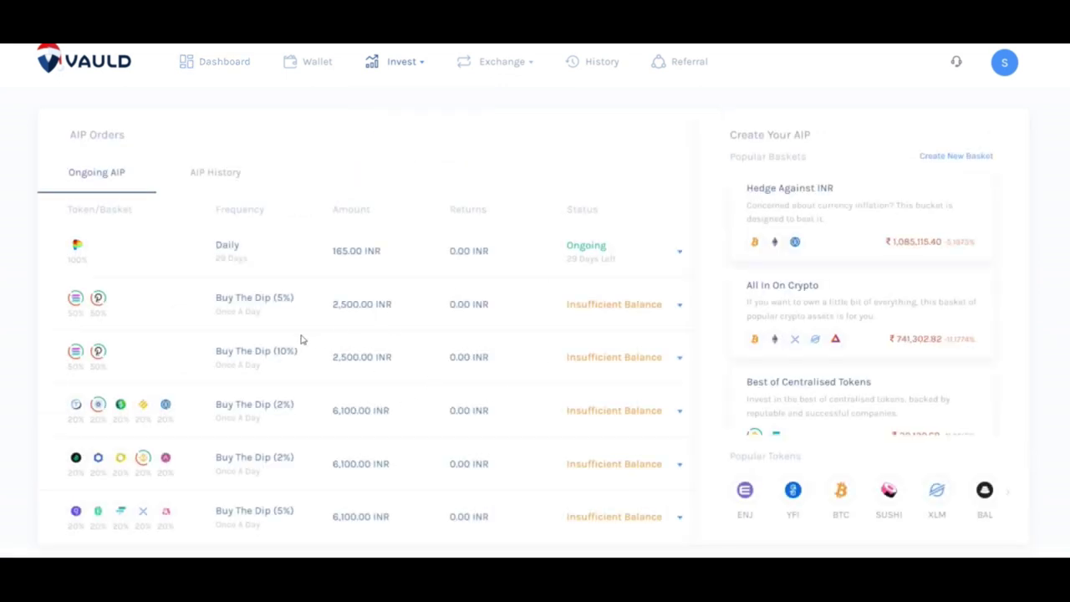
pyautogui.scroll(-10, 294, 341)
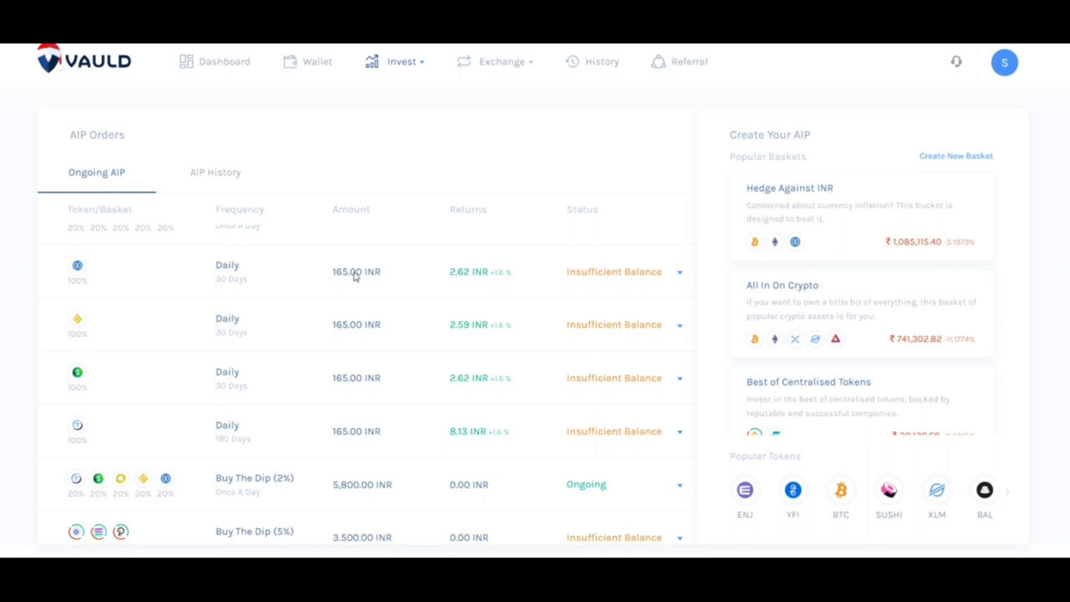
pyautogui.click(676, 272)
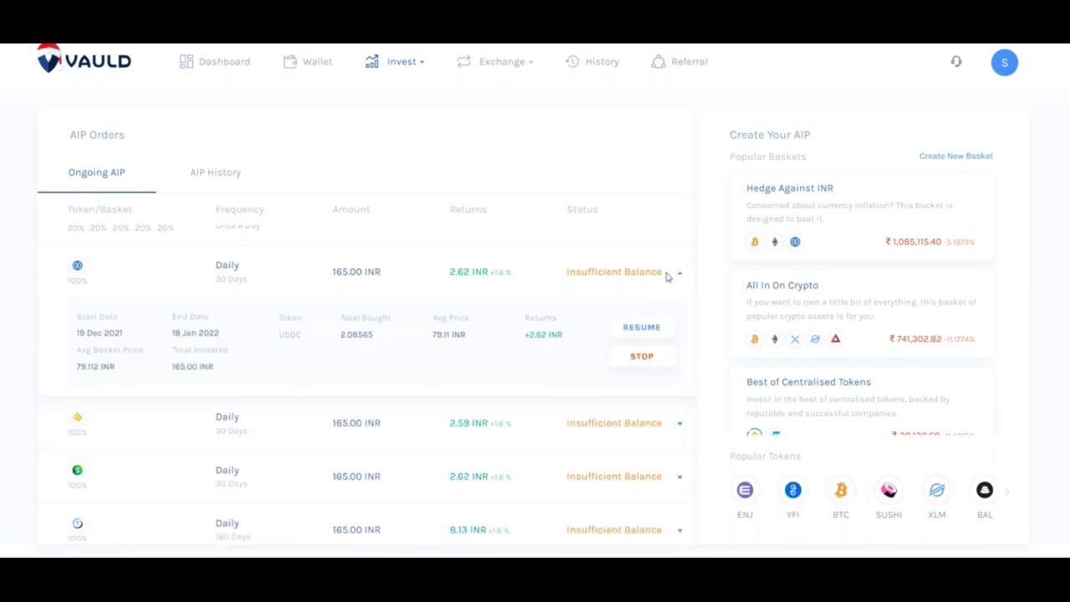
pyautogui.click(649, 326)
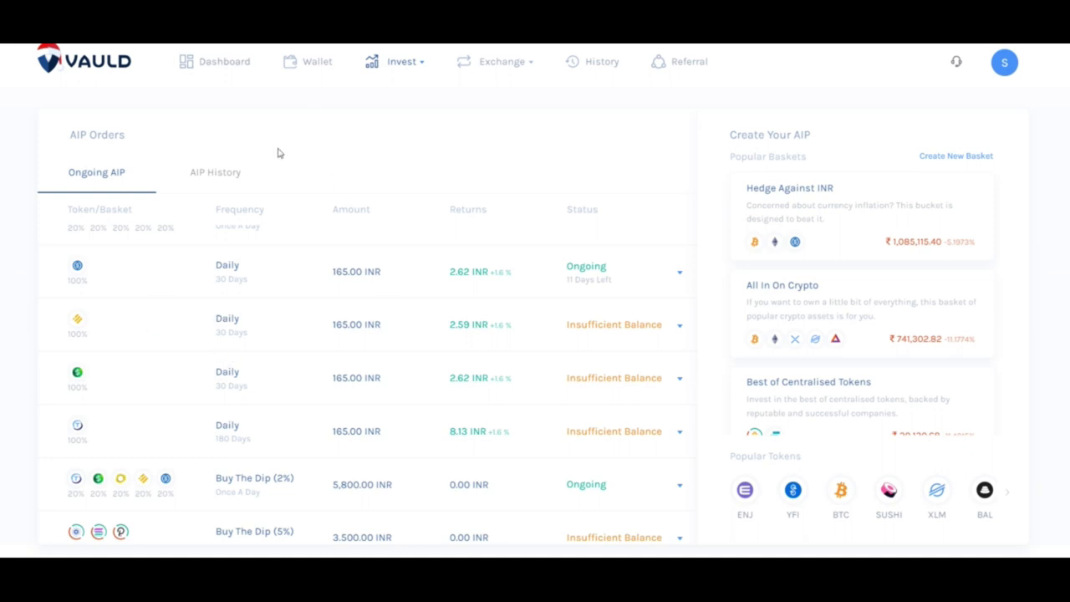
# Examine the amounts, returns and statuses of the older ongoing AIP orders and return to the newest order.
pyautogui.scroll(-1, 309, 290)
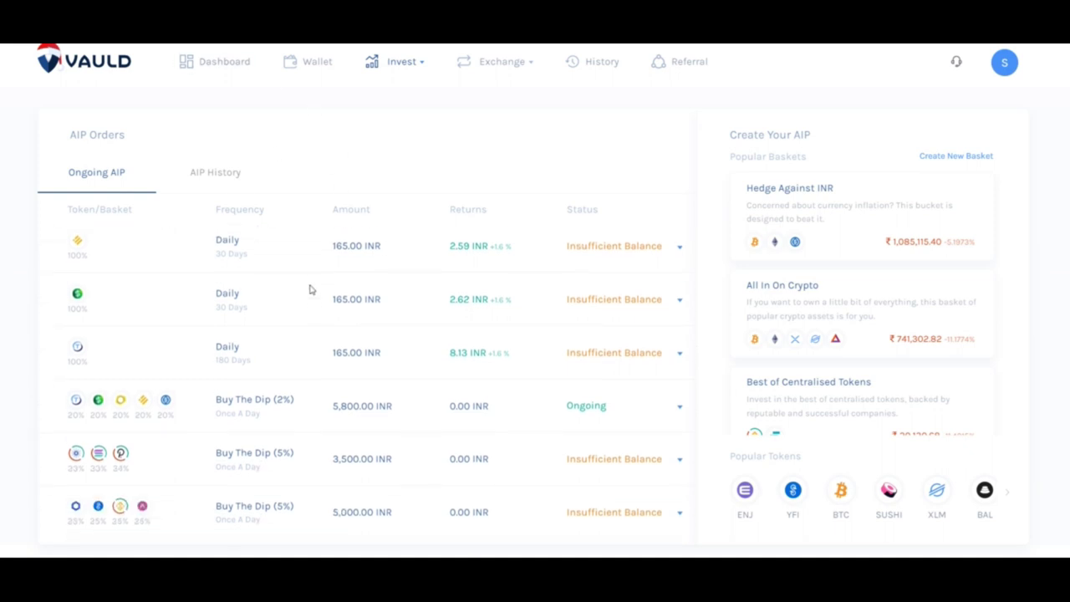
pyautogui.scroll(1, 309, 289)
pyautogui.scroll(-5, 309, 289)
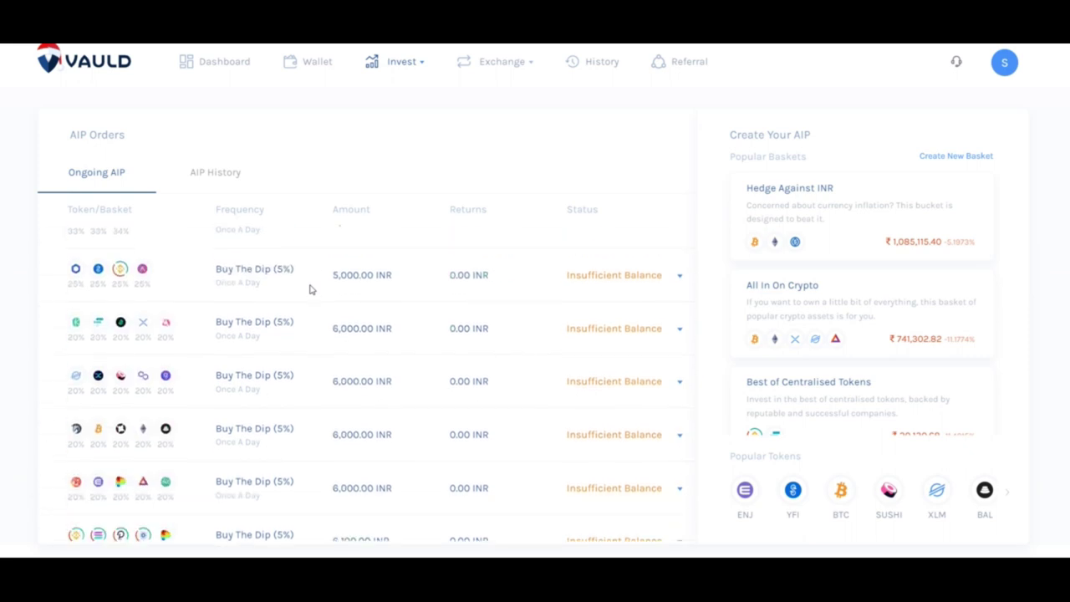
pyautogui.scroll(-5, 310, 290)
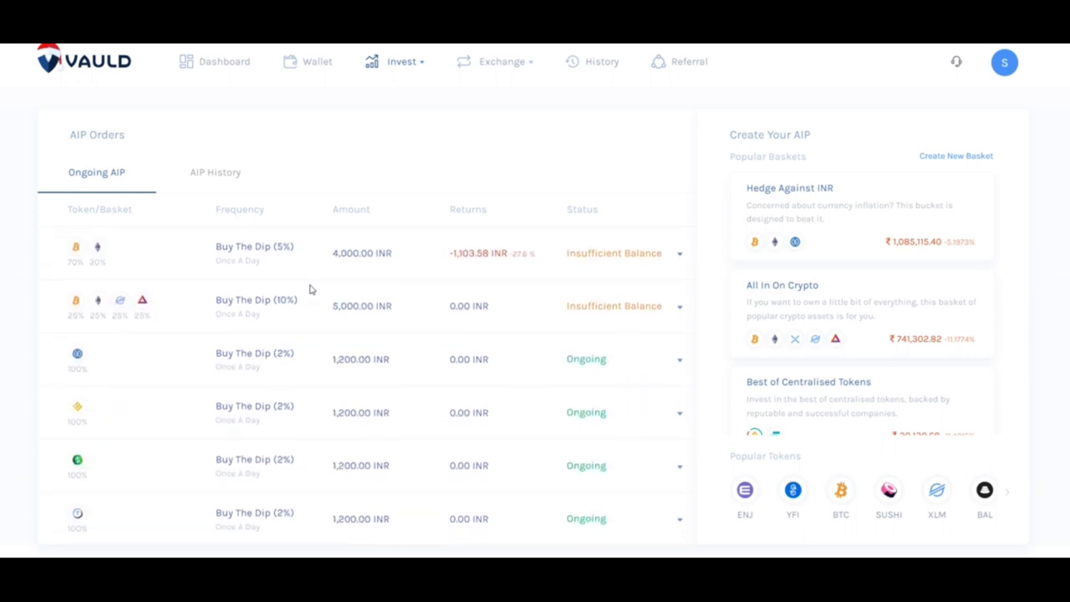
pyautogui.scroll(-5, 309, 289)
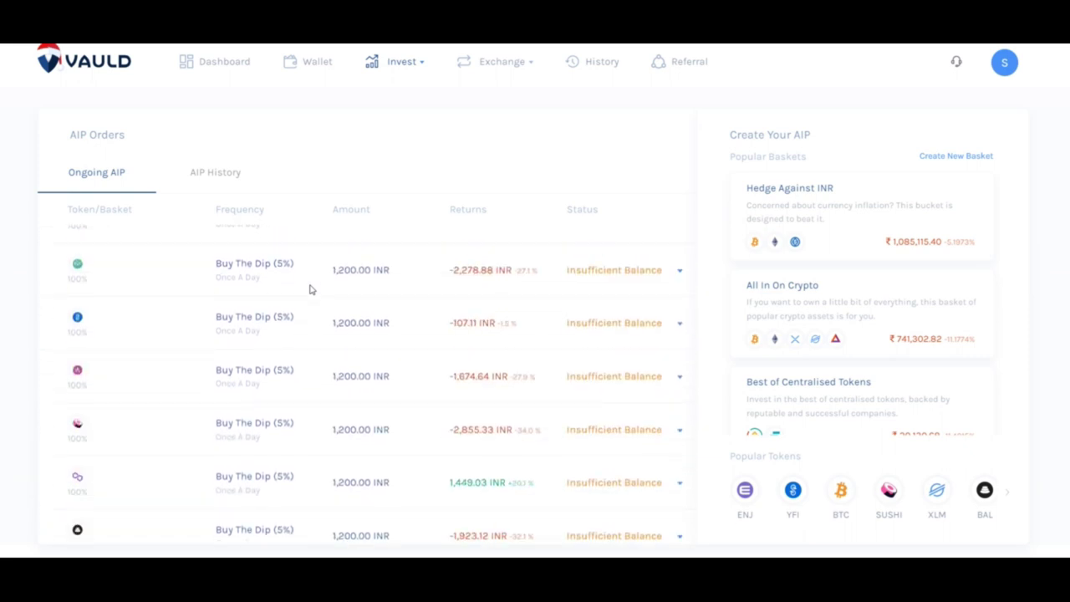
pyautogui.scroll(-1, 309, 290)
pyautogui.scroll(-4, 309, 290)
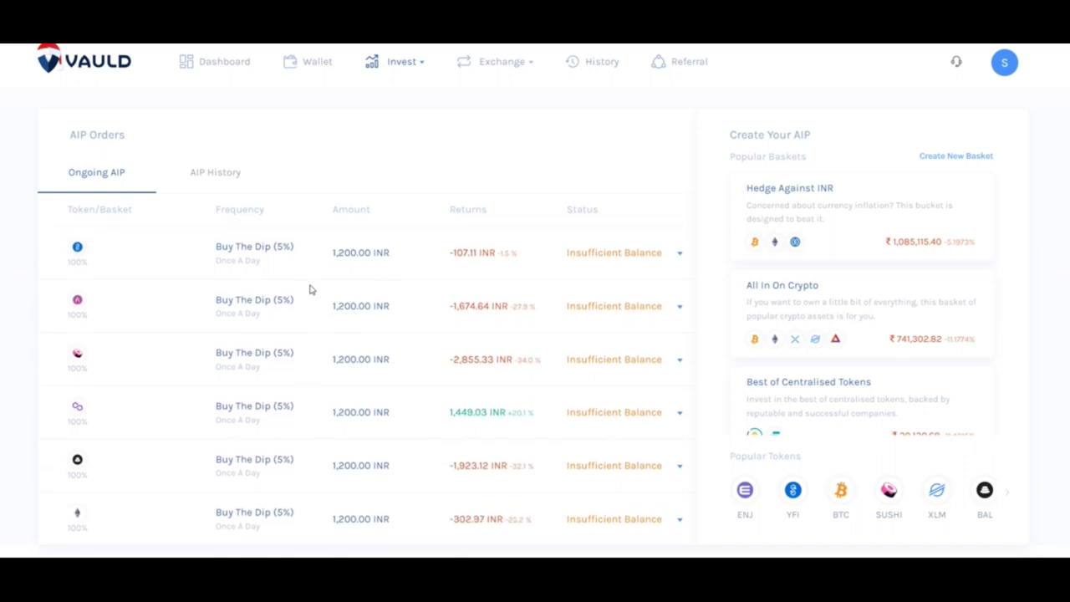
pyautogui.click(664, 266)
pyautogui.click(664, 266)
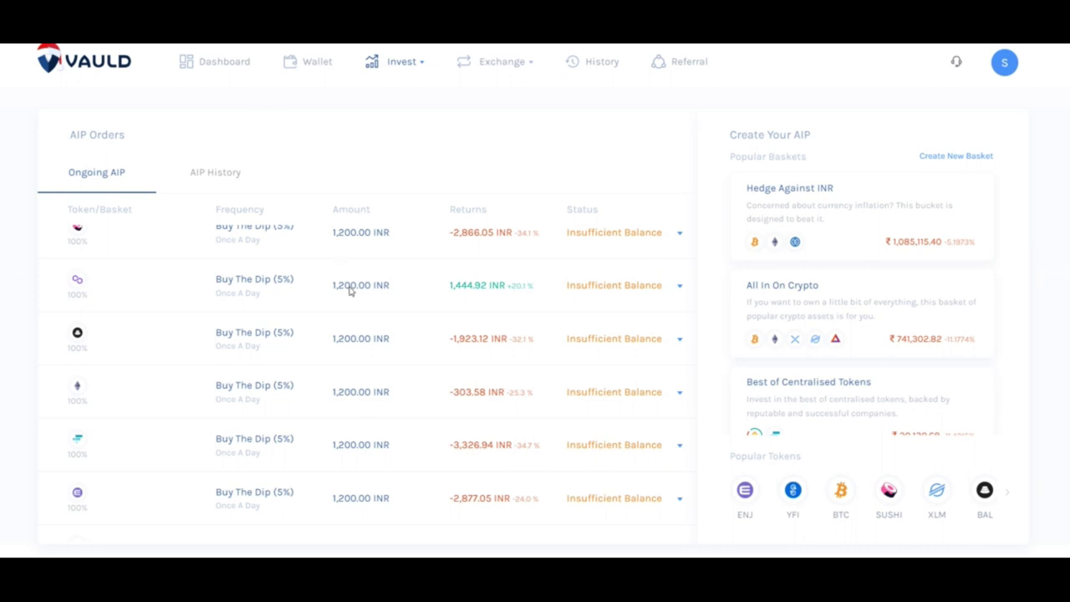
pyautogui.scroll(10, 351, 290)
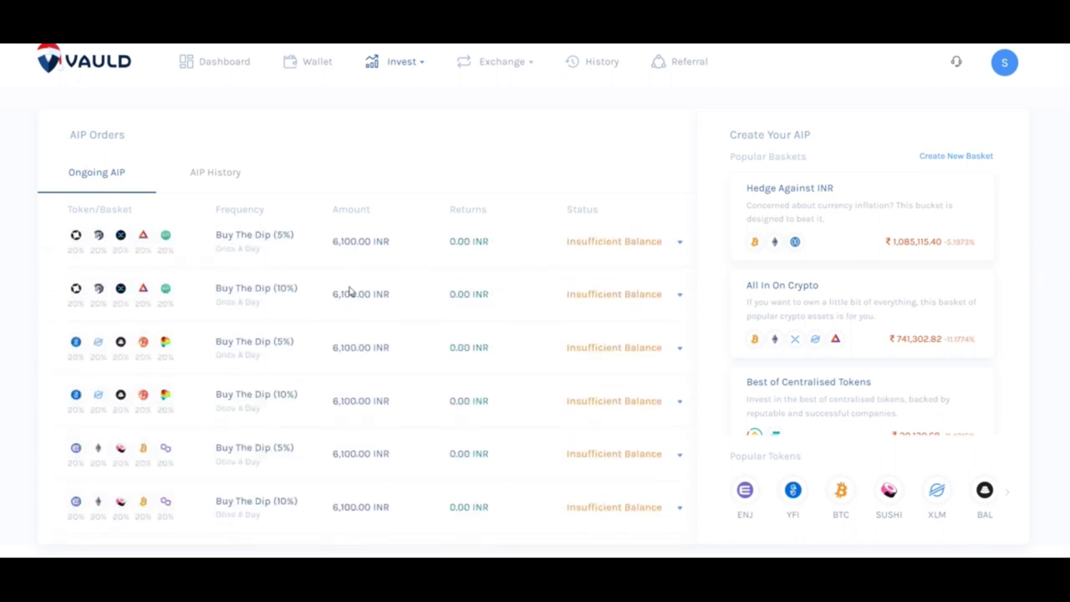
pyautogui.scroll(5, 350, 291)
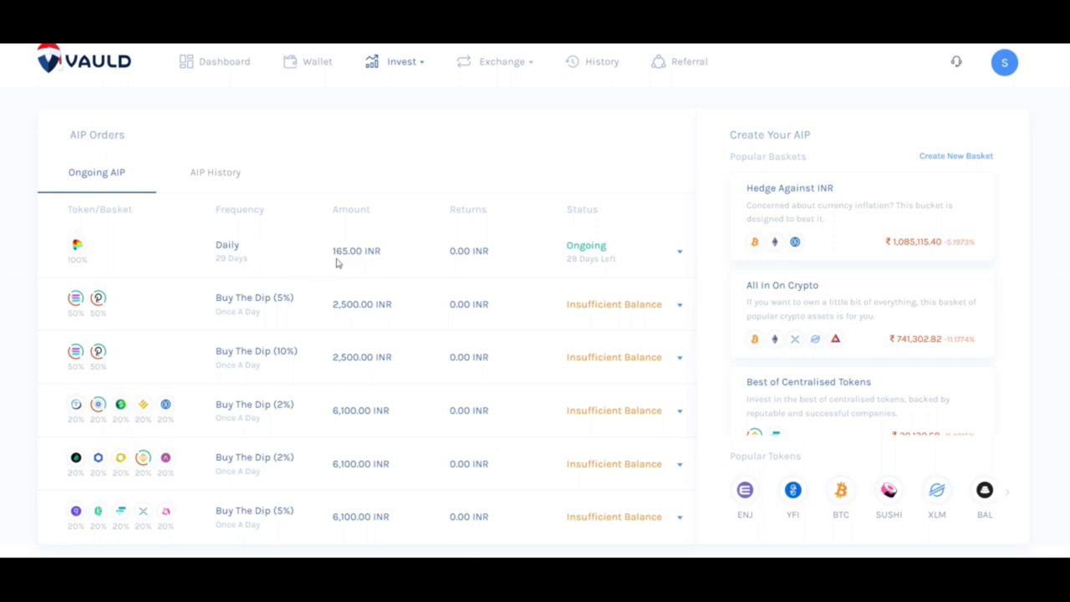
pyautogui.doubleClick(501, 264)
# Create a new AIP basket containing only BTC and proceed with its allocation to the confirmation form.
pyautogui.click(986, 159)
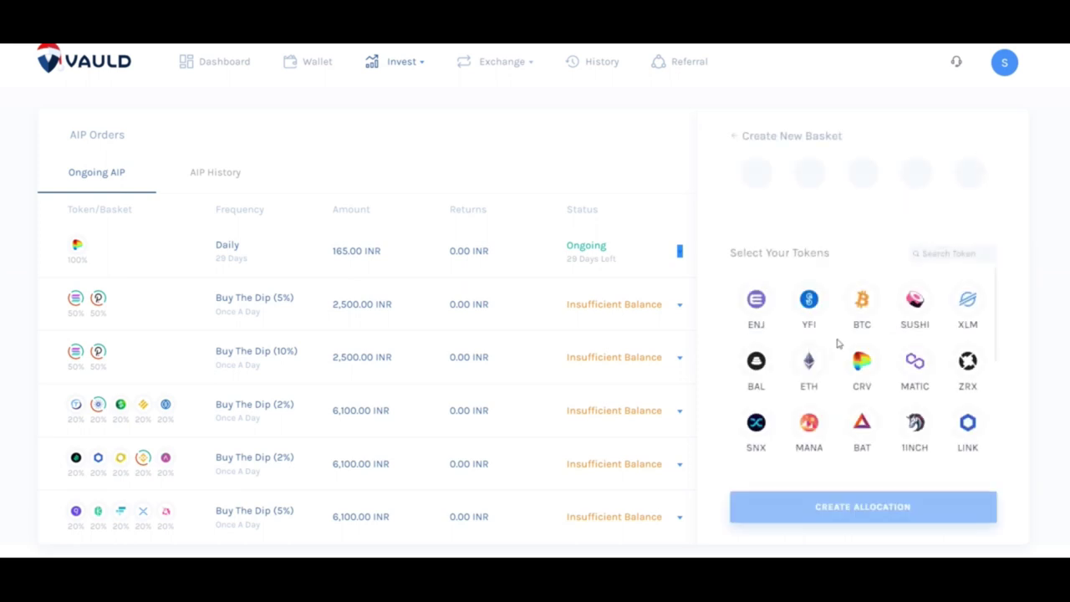
pyautogui.click(871, 304)
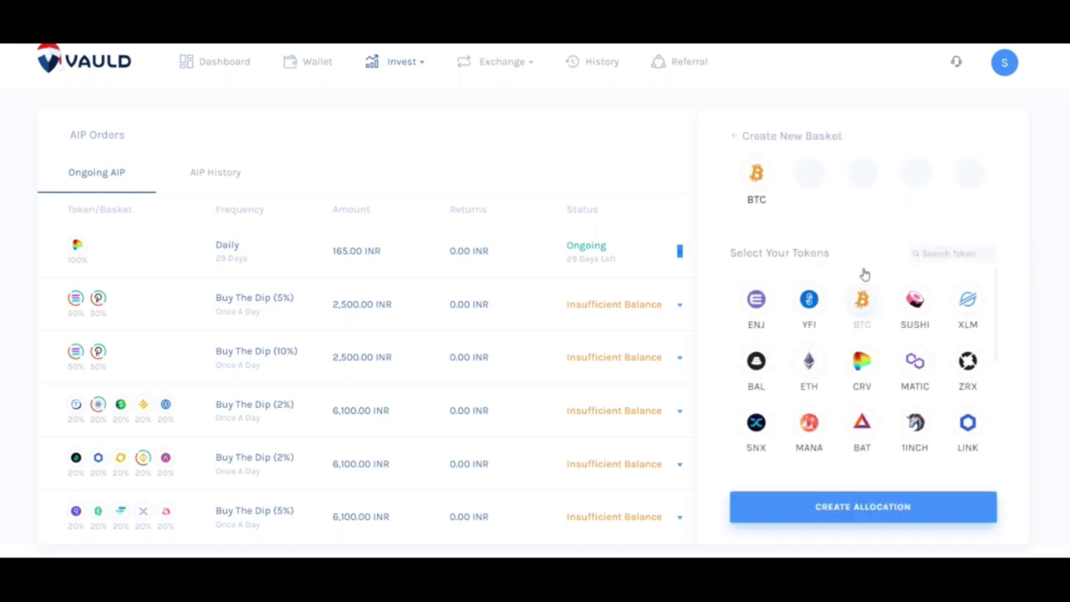
pyautogui.click(870, 508)
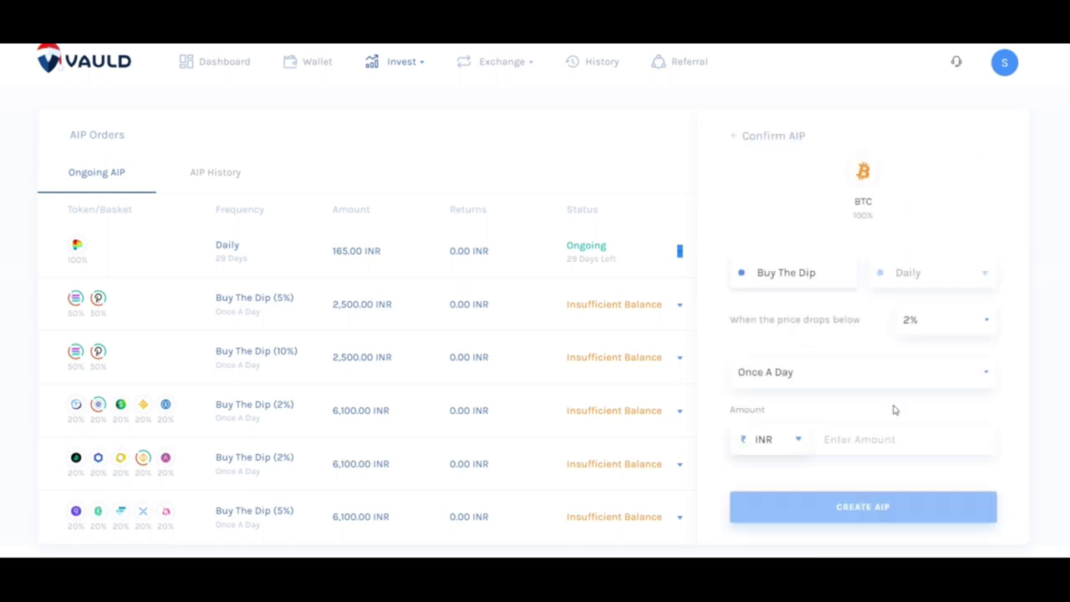
# Set the BTC AIP to a daily purchase of 165 INR with a duration of 6 months.
pyautogui.click(919, 273)
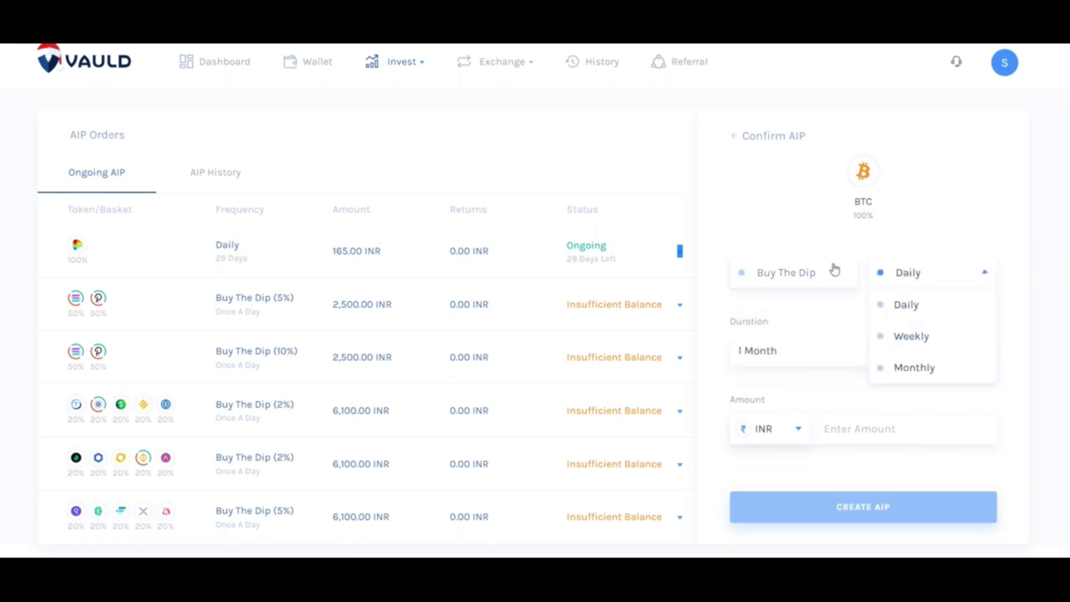
pyautogui.click(922, 306)
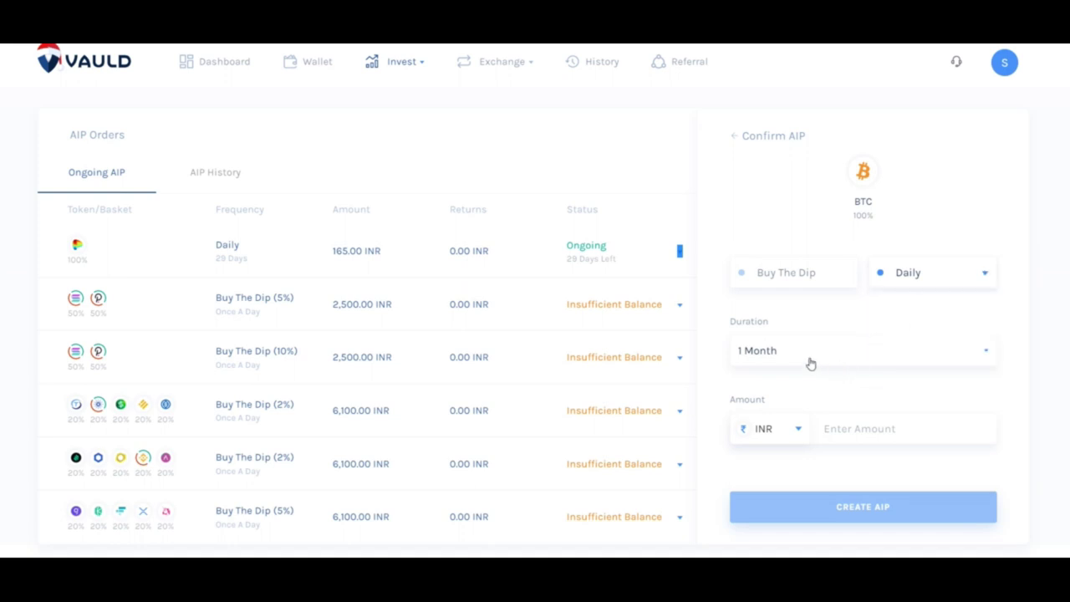
pyautogui.click(832, 432)
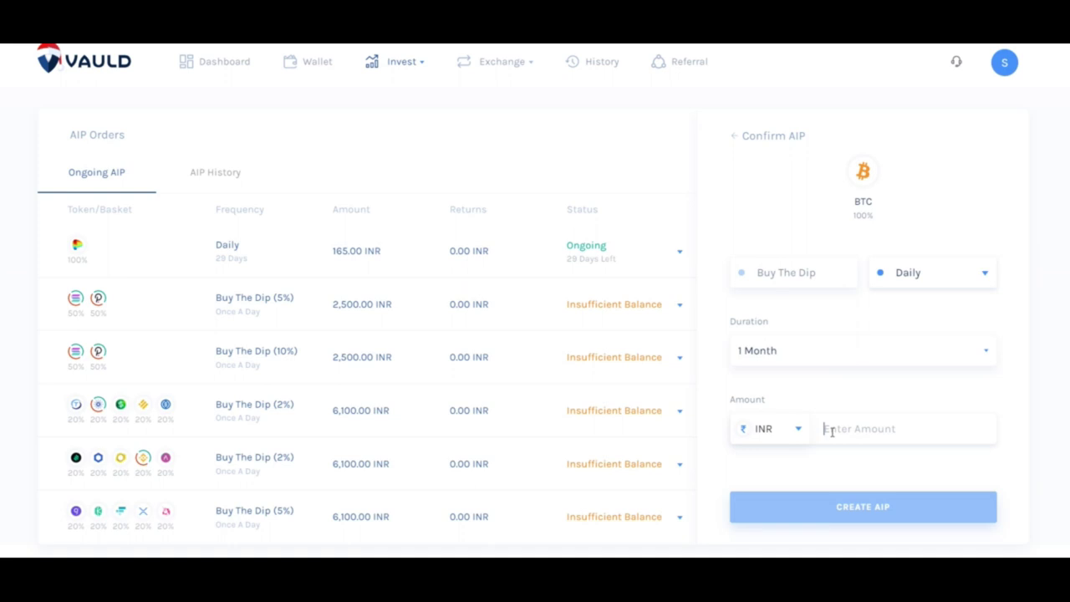
pyautogui.click(939, 283)
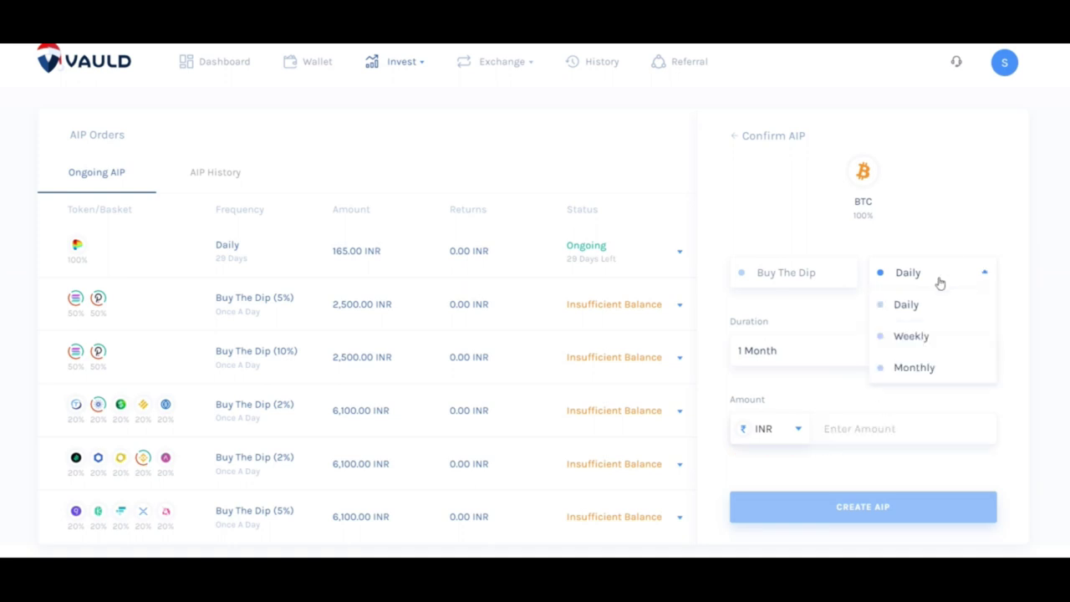
pyautogui.click(807, 360)
pyautogui.click(771, 446)
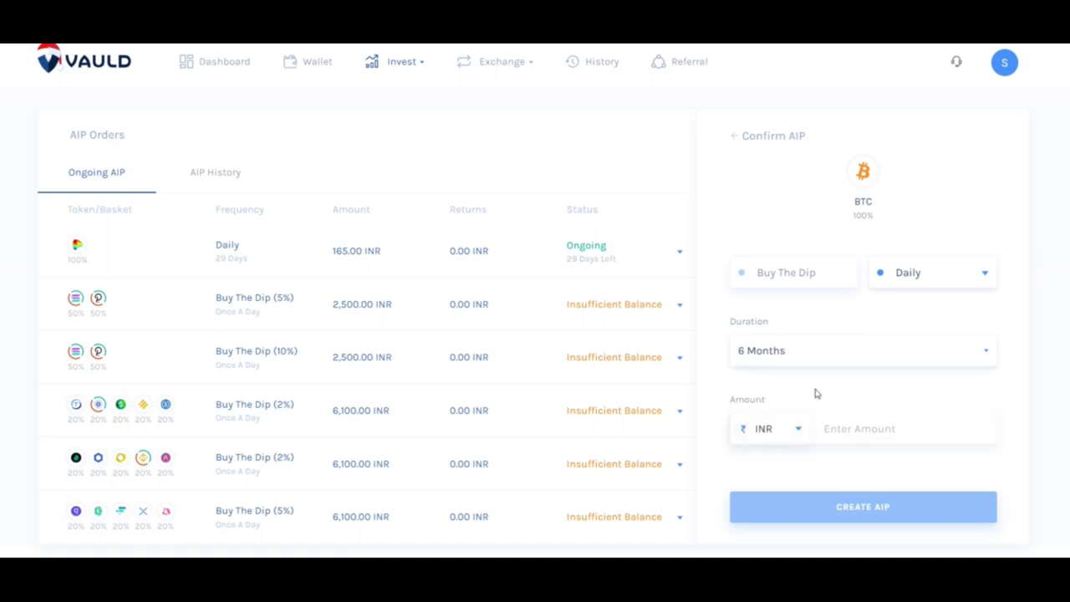
pyautogui.click(842, 432)
pyautogui.write('165')
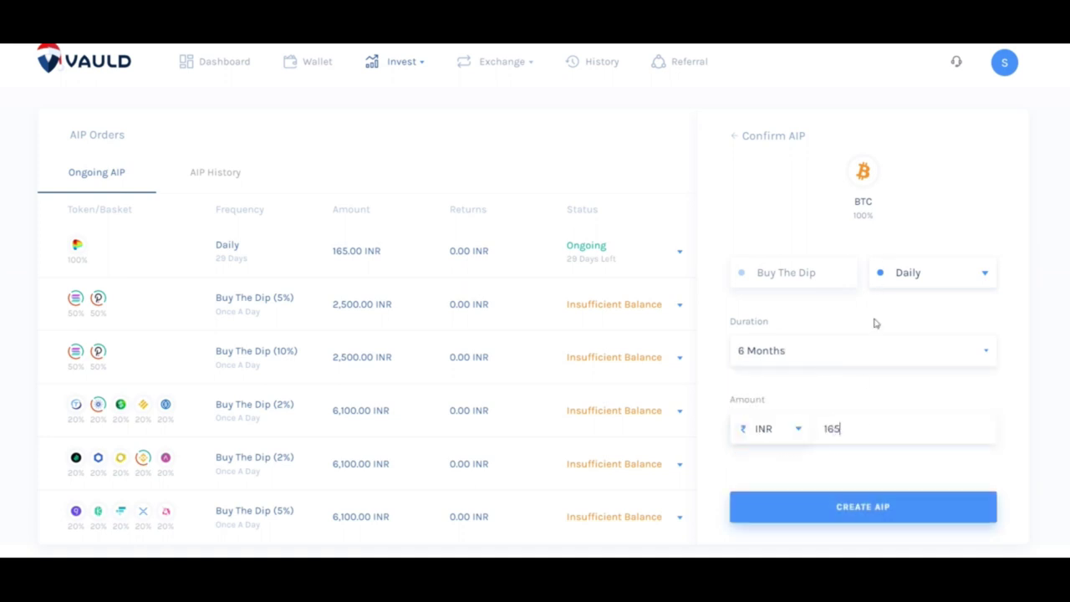
# Create the configured BTC AIP, dismiss the confirmation and review the ongoing AIP orders.
pyautogui.click(870, 516)
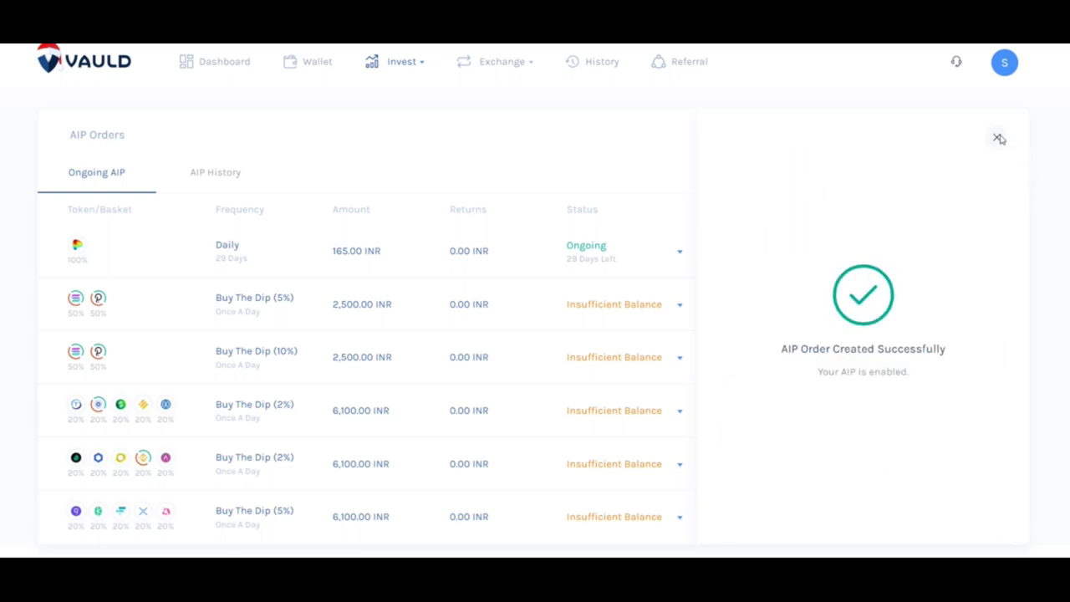
pyautogui.click(997, 139)
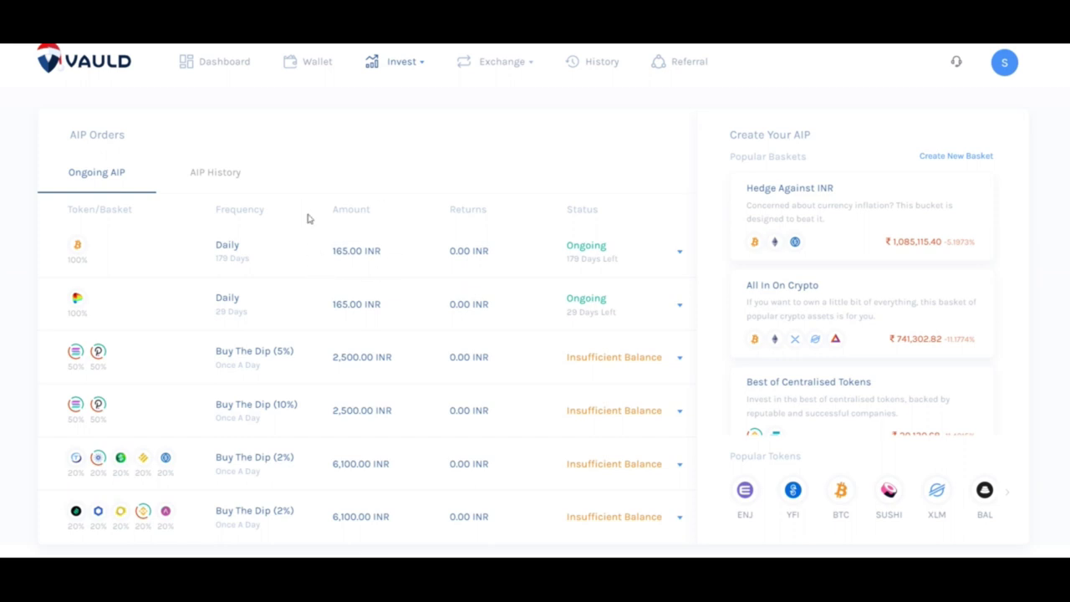
pyautogui.scroll(-3, 276, 262)
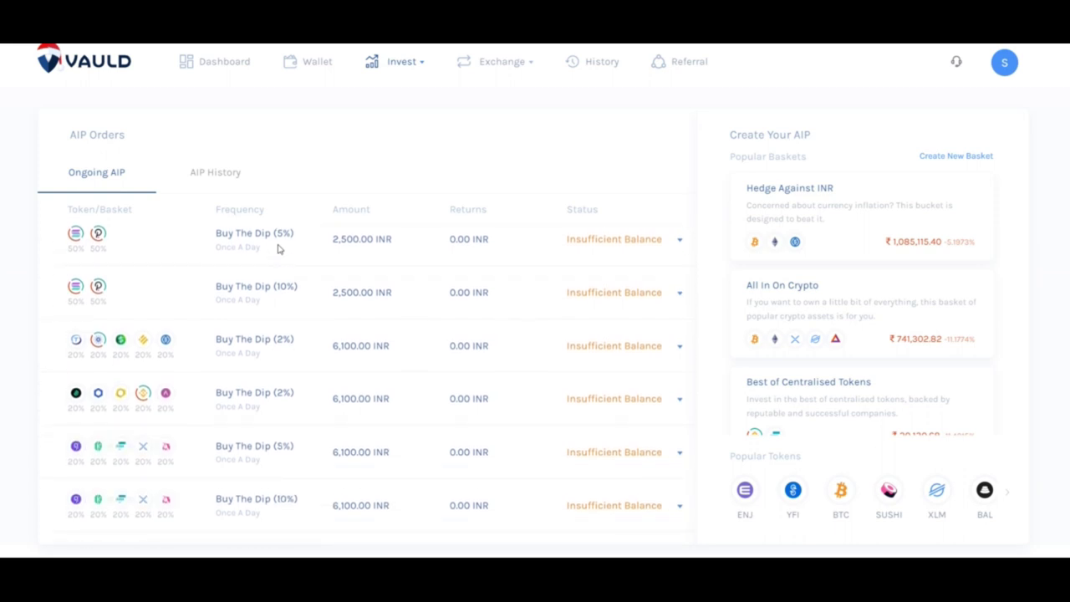
pyautogui.scroll(3, 299, 244)
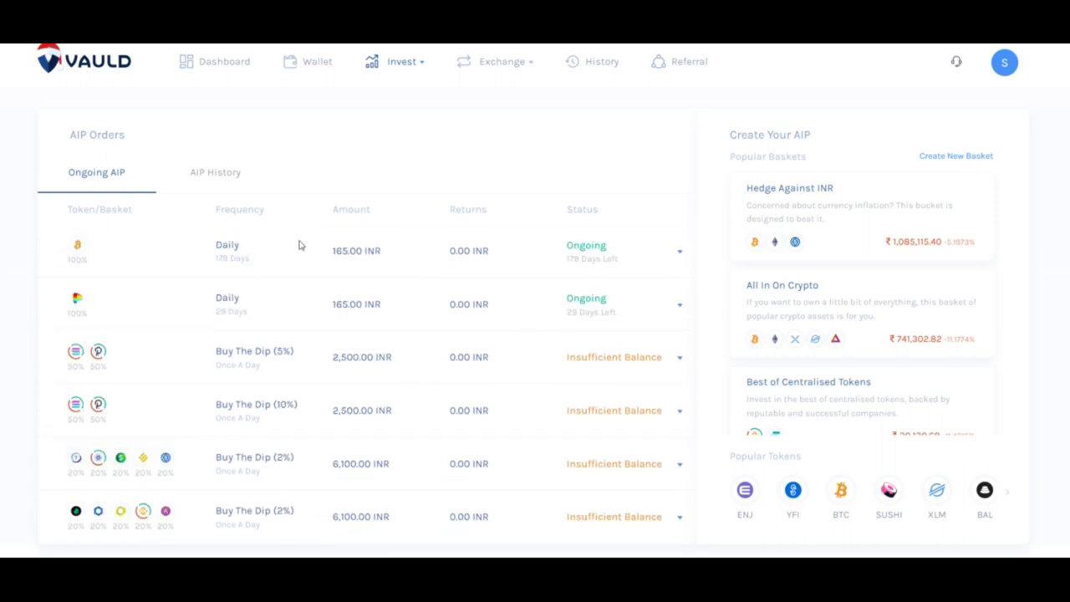
pyautogui.scroll(-2, 299, 245)
pyautogui.scroll(2, 299, 245)
# Create a new AIP basket containing only MANA and proceed with its allocation to the confirmation form.
pyautogui.click(959, 157)
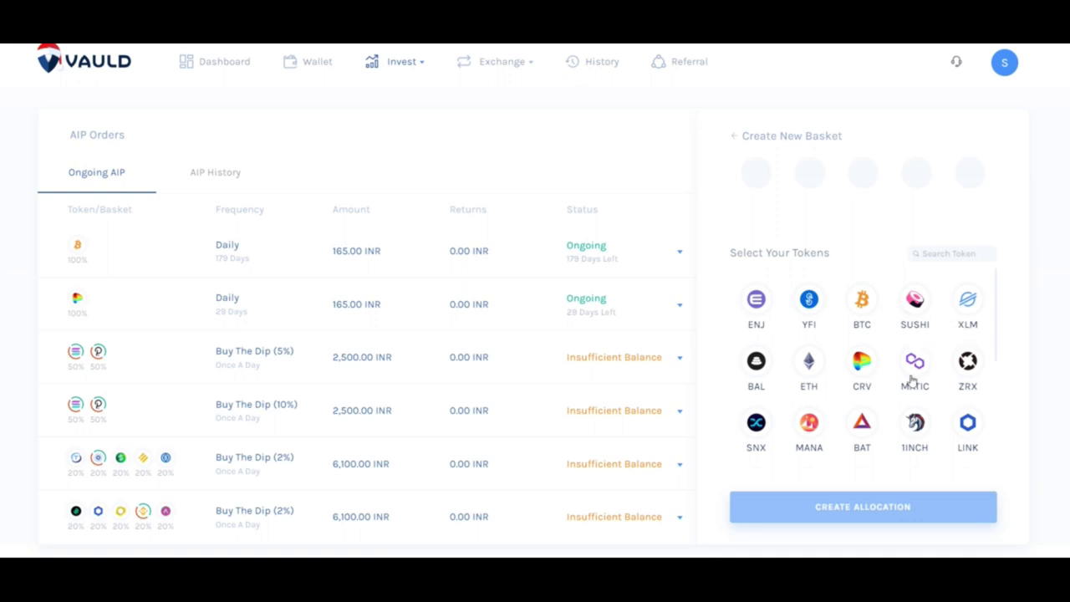
pyautogui.click(808, 424)
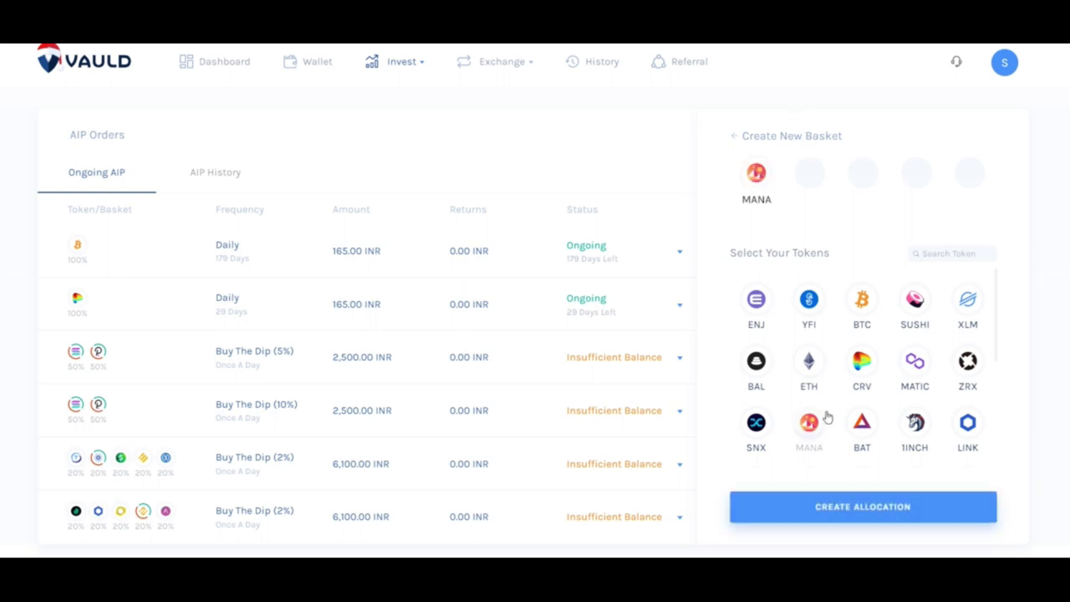
pyautogui.click(861, 507)
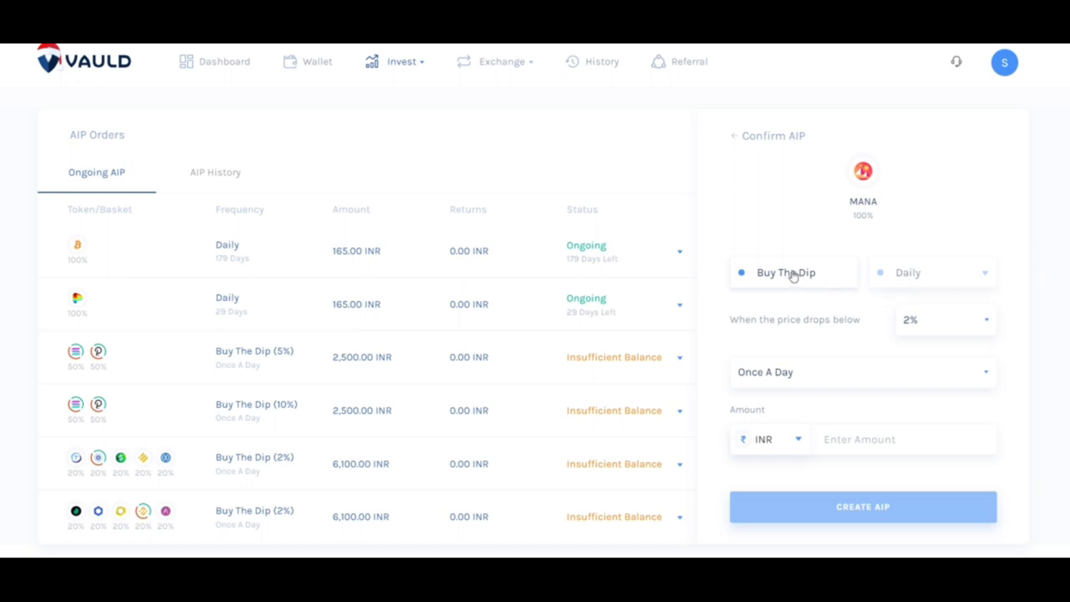
# Create the MANA AIP as Buy The Dip at a 5% price drop, once a day, with an amount of 1300 INR.
pyautogui.click(924, 322)
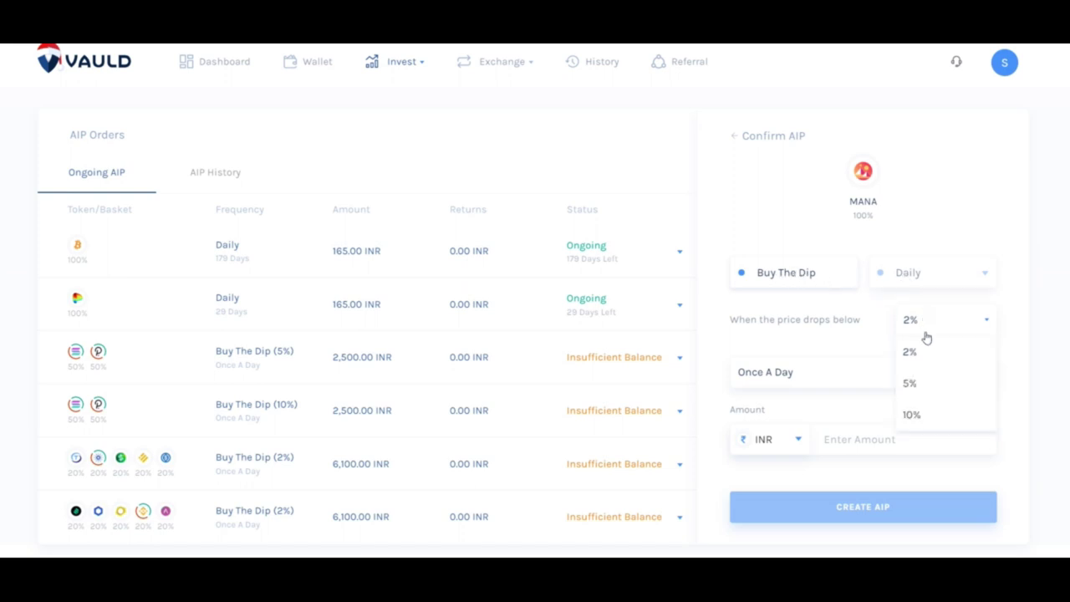
pyautogui.click(916, 385)
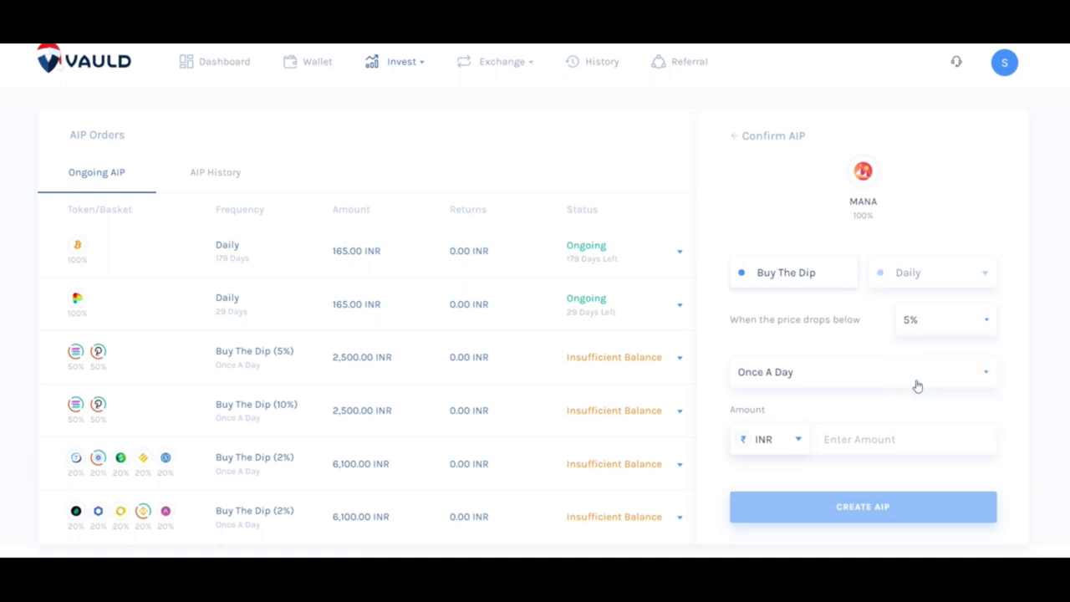
pyautogui.click(878, 438)
pyautogui.write('13')
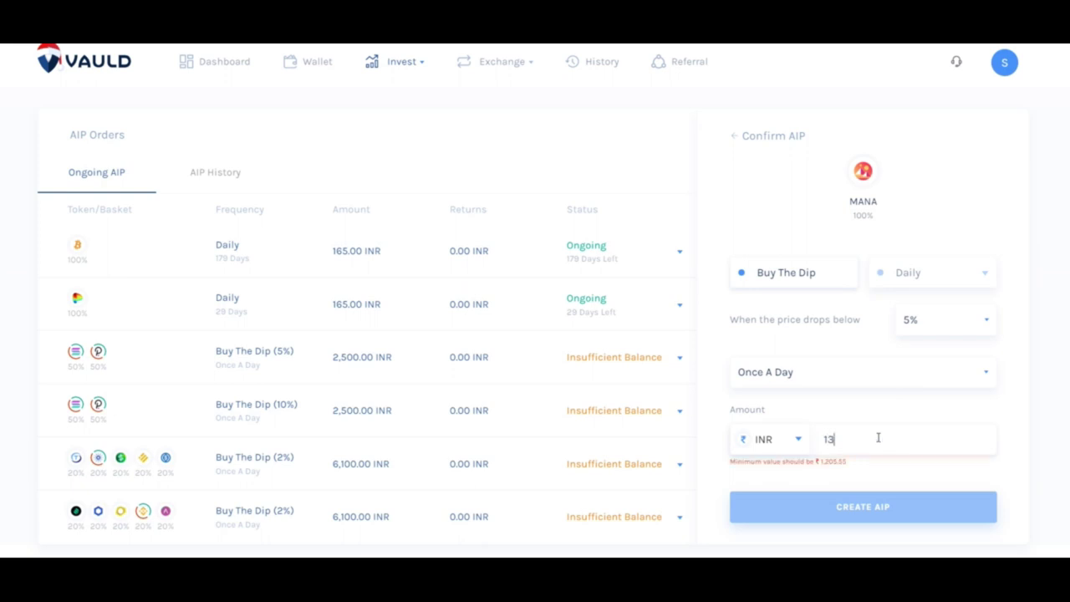
pyautogui.write('00')
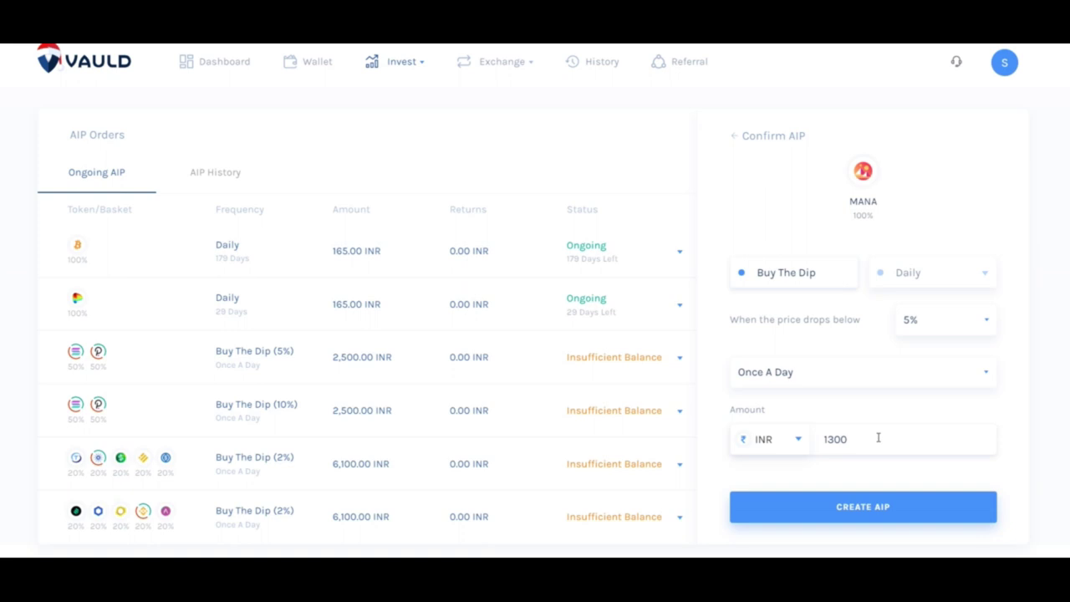
pyautogui.click(877, 515)
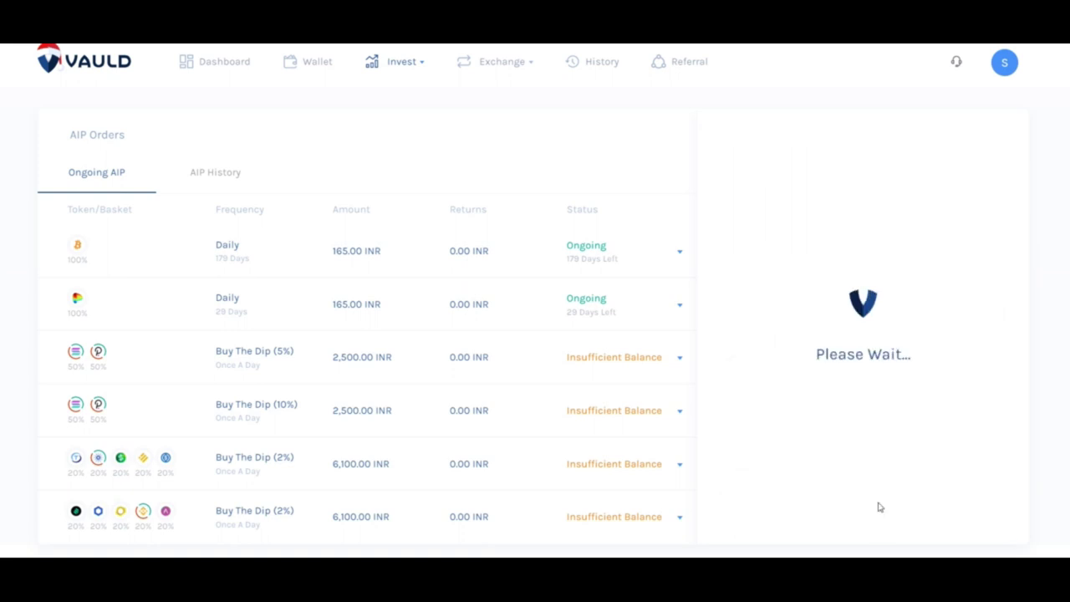
pyautogui.click(995, 137)
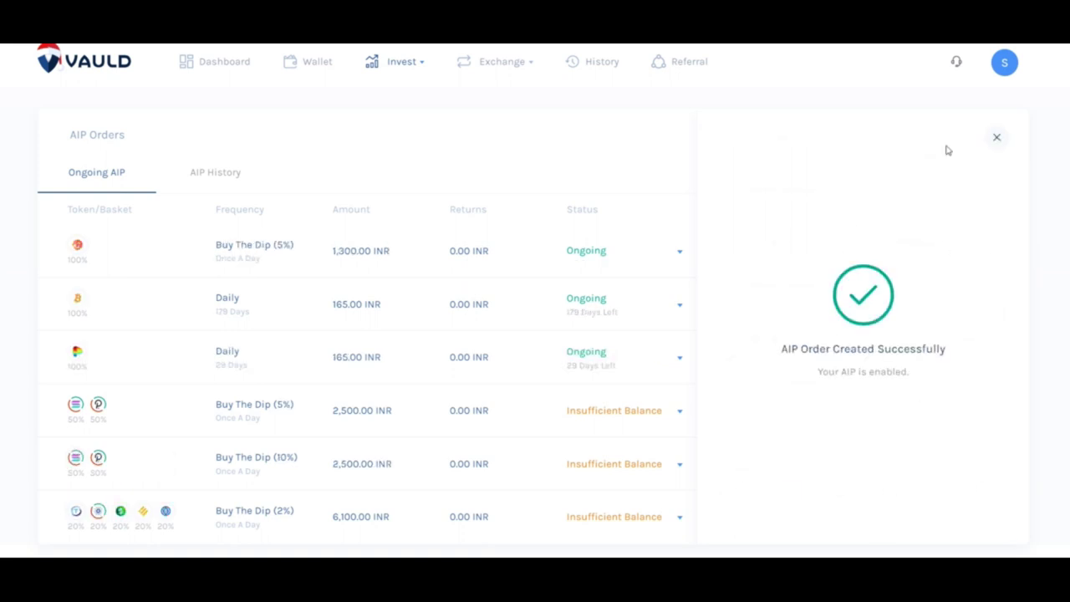
# Examine the frequencies, returns and statuses of the ongoing AIP orders, including the details of the 5% Buy The Dip SOL and DOT order.
pyautogui.click(585, 248)
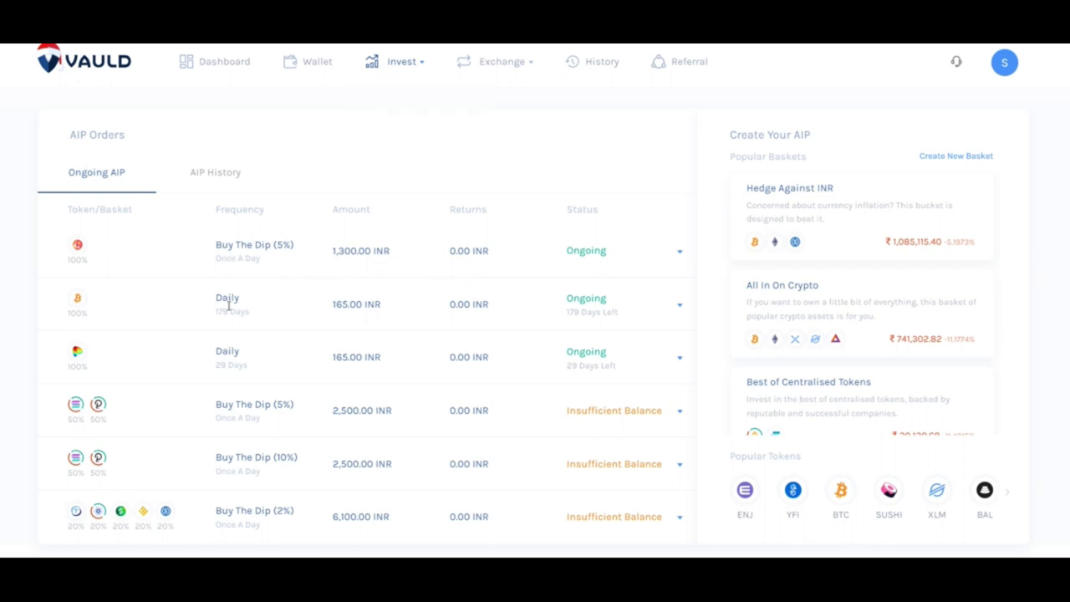
pyautogui.moveTo(266, 312); pyautogui.dragTo(396, 342)
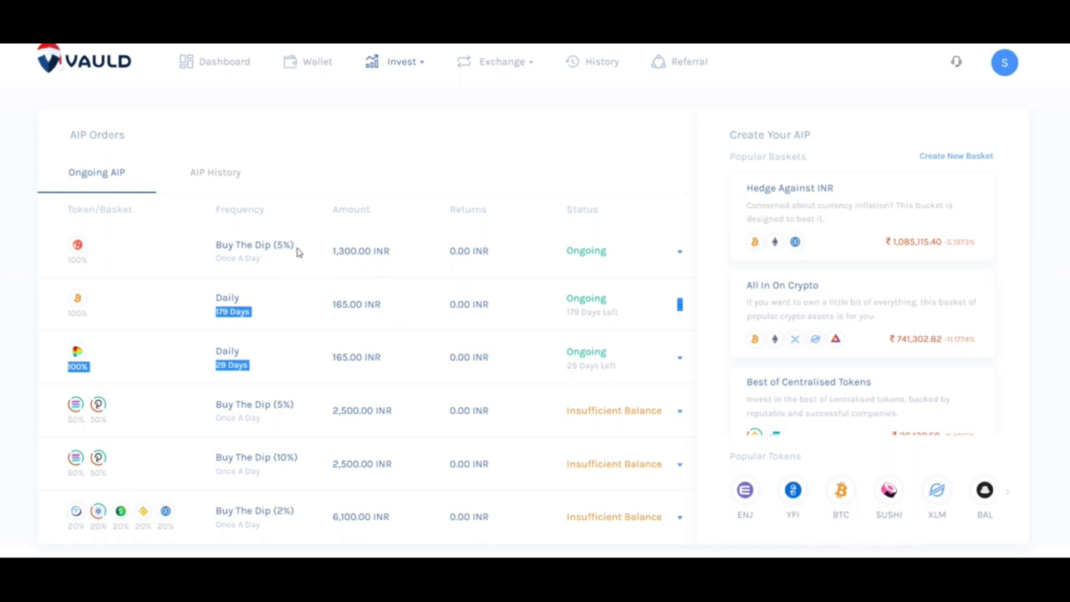
pyautogui.click(216, 257)
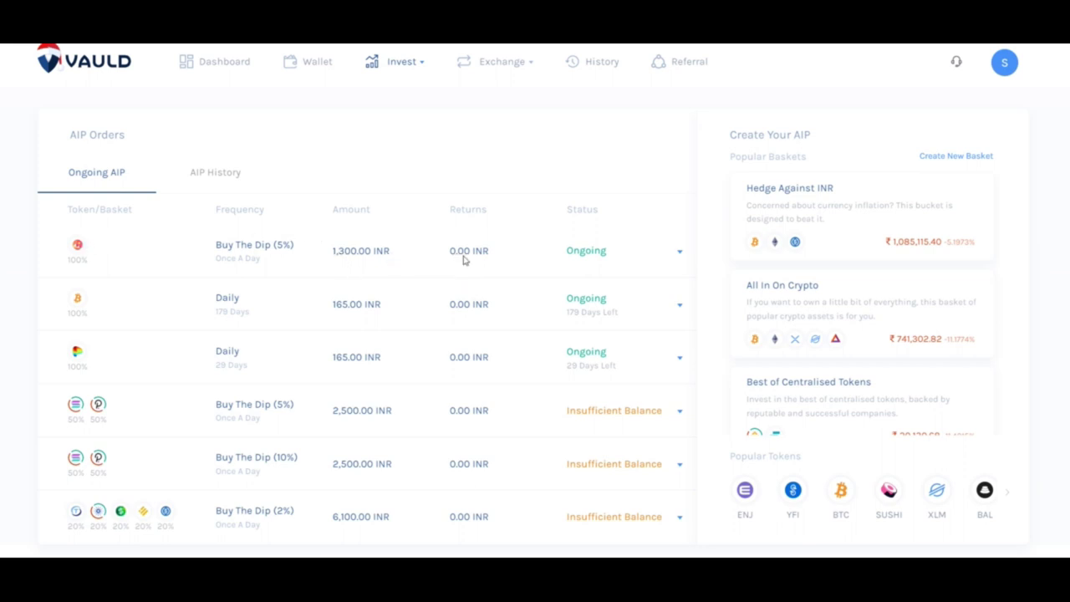
pyautogui.click(635, 261)
pyautogui.click(682, 263)
pyautogui.click(656, 359)
pyautogui.click(630, 372)
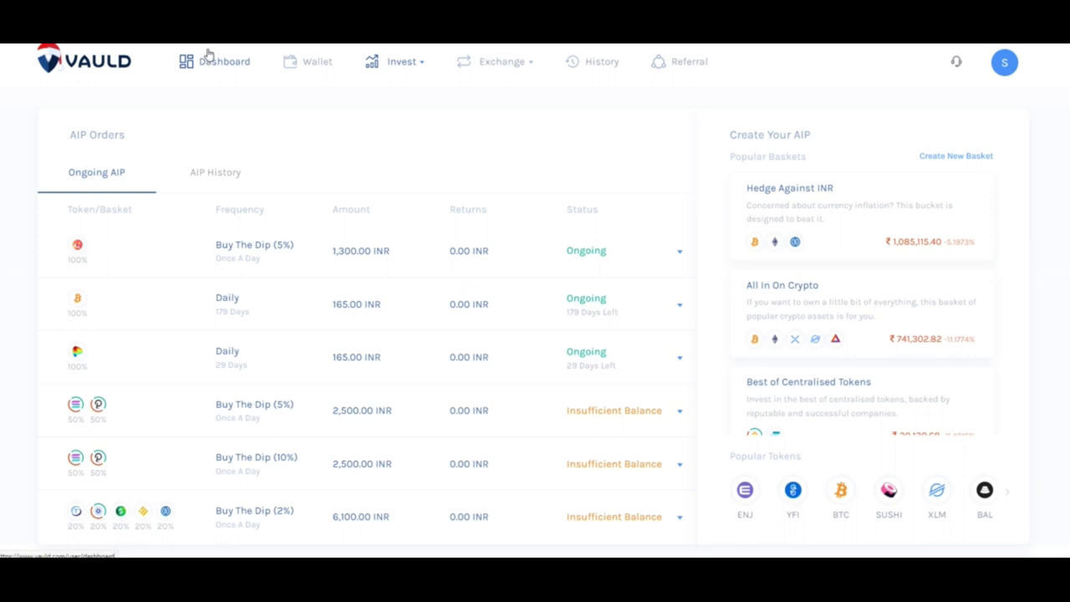
pyautogui.click(575, 418)
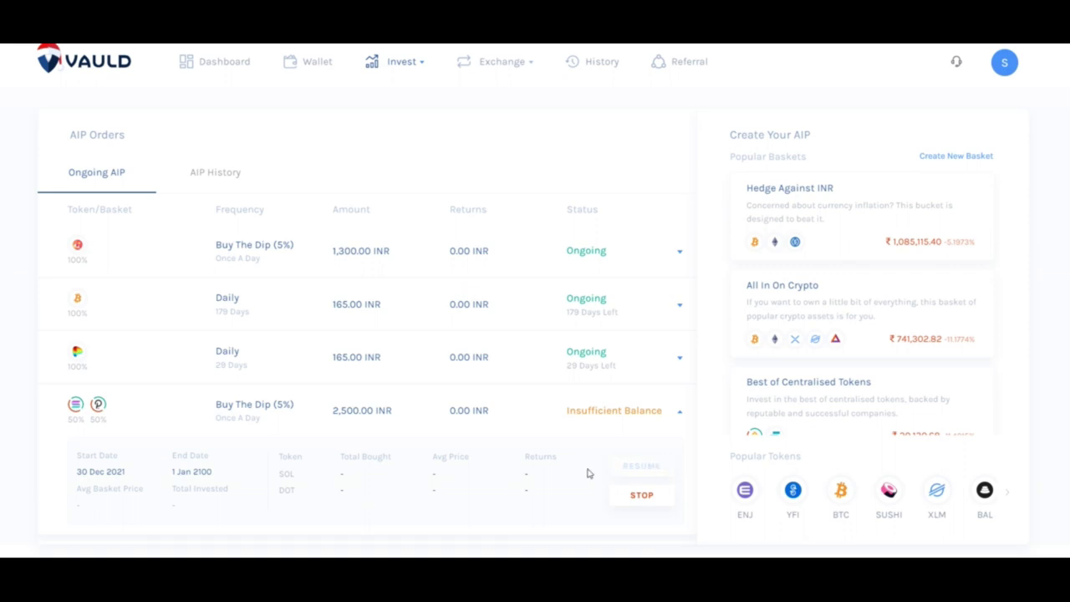
pyautogui.click(647, 392)
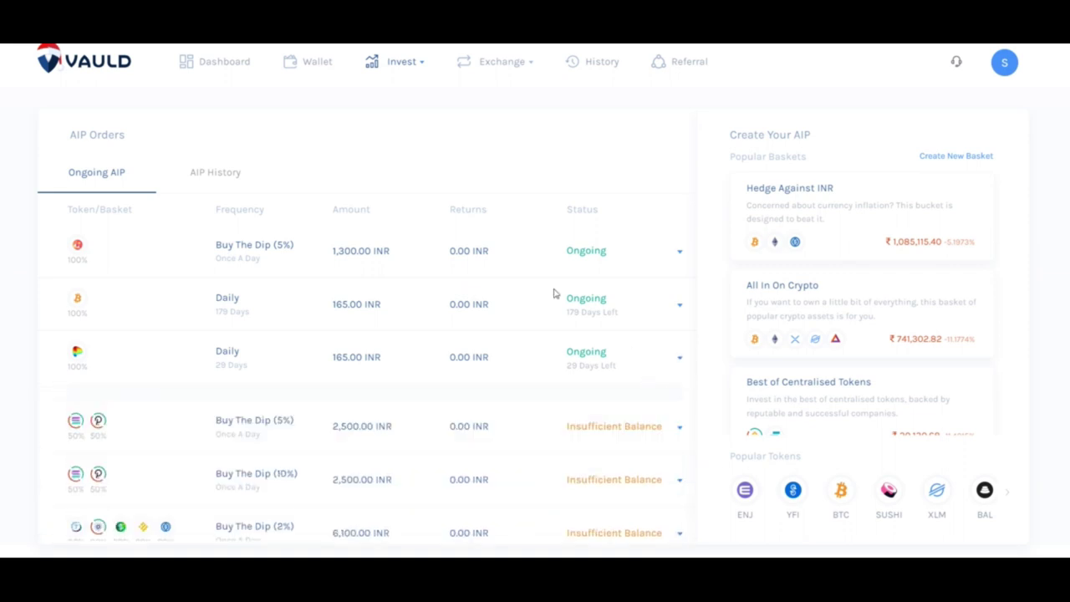
# Review the total funds on the dashboard and the token balances in the wallet, and return to the dashboard.
pyautogui.moveTo(518, 76)
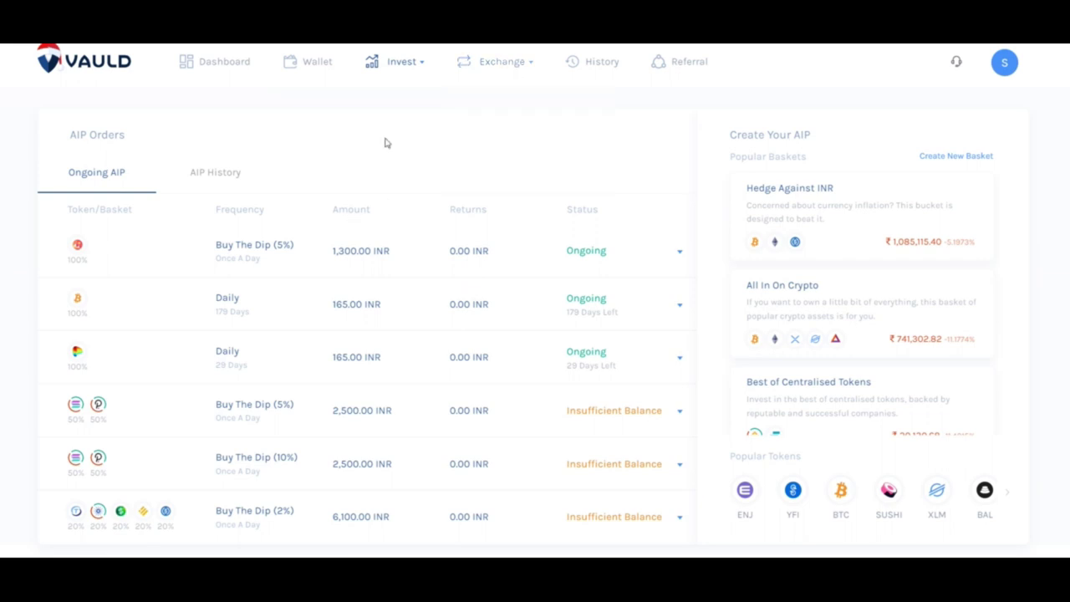
pyautogui.click(204, 66)
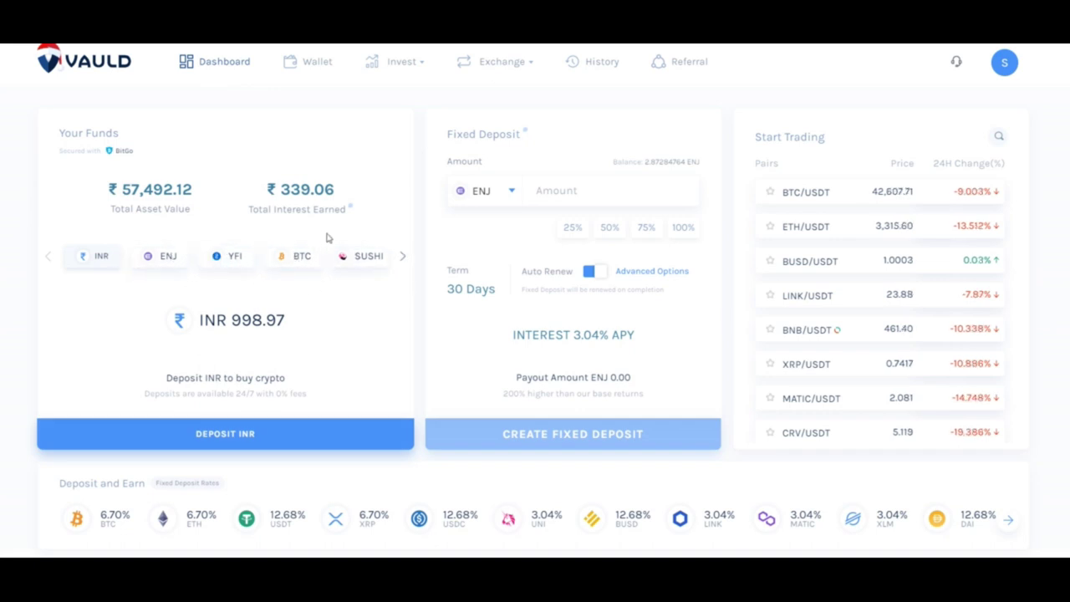
pyautogui.click(314, 65)
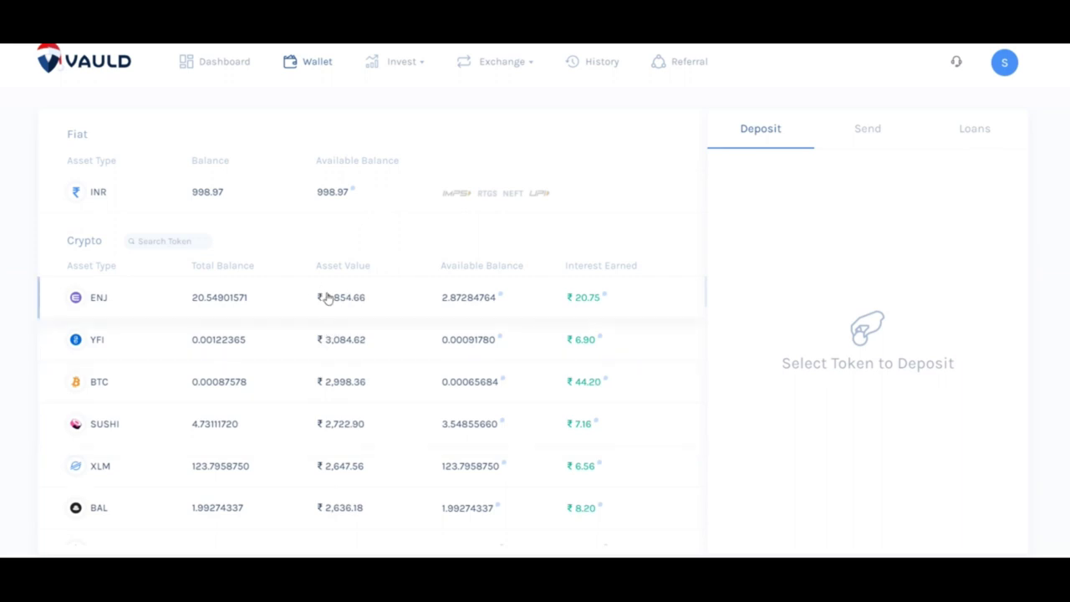
pyautogui.click(212, 65)
# Look through the list of active fixed deposits and go back to the dashboard.
pyautogui.moveTo(389, 72)
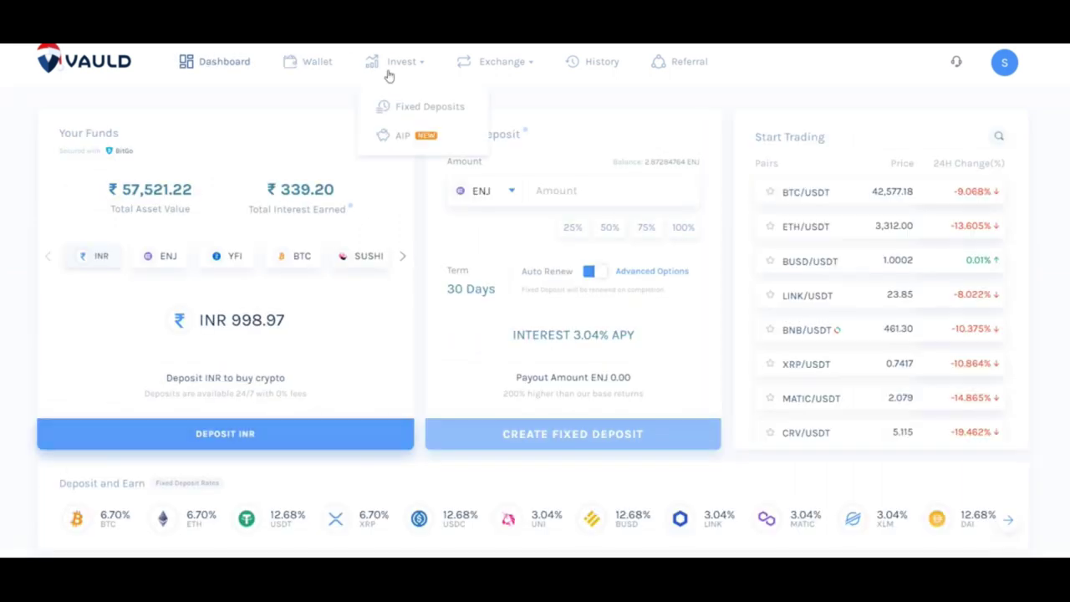
pyautogui.click(417, 109)
pyautogui.scroll(-3, 477, 232)
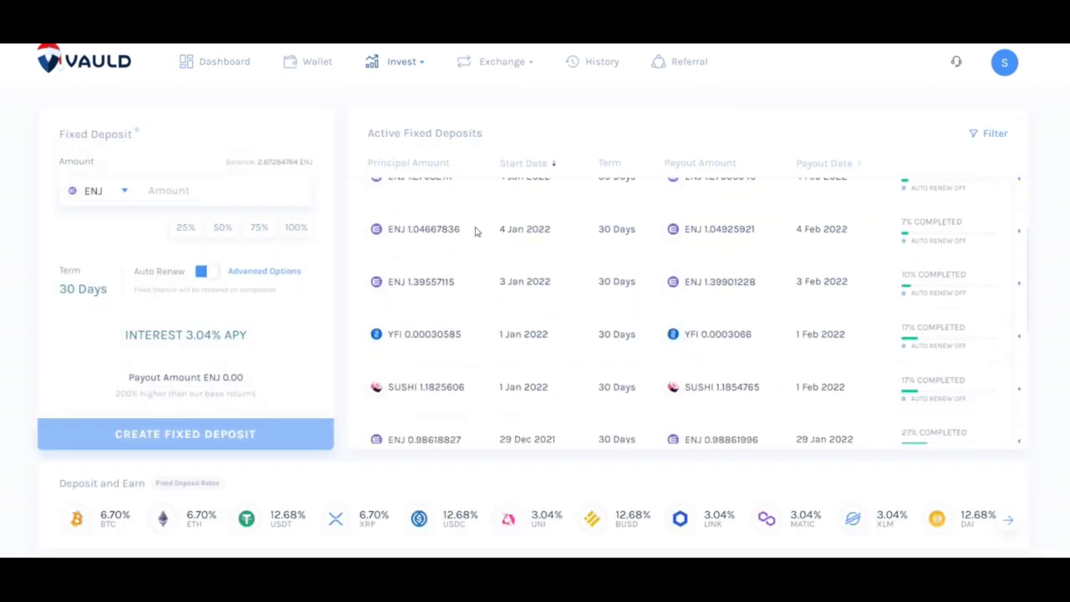
pyautogui.scroll(3, 476, 232)
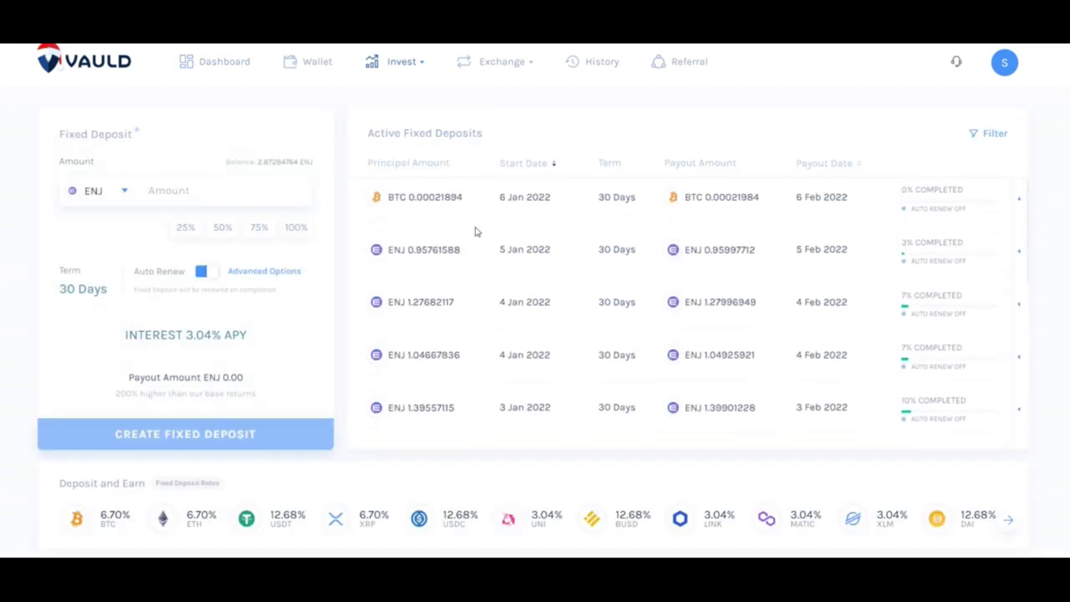
pyautogui.click(208, 67)
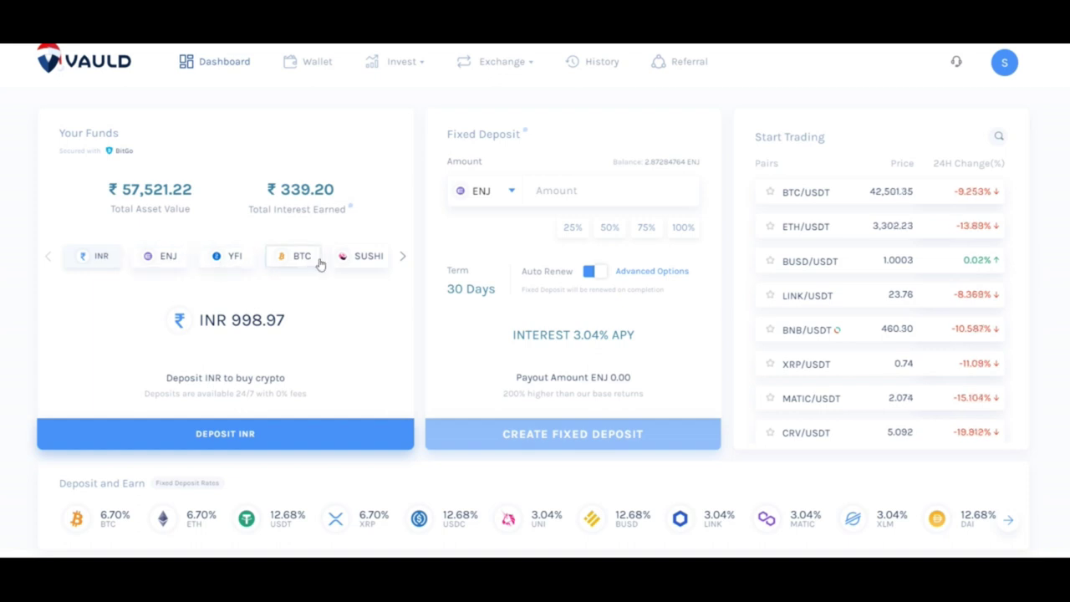
# Open Instant Buy & Sell and set up a sale of 25% of the BTC balance for INR.
pyautogui.moveTo(498, 67)
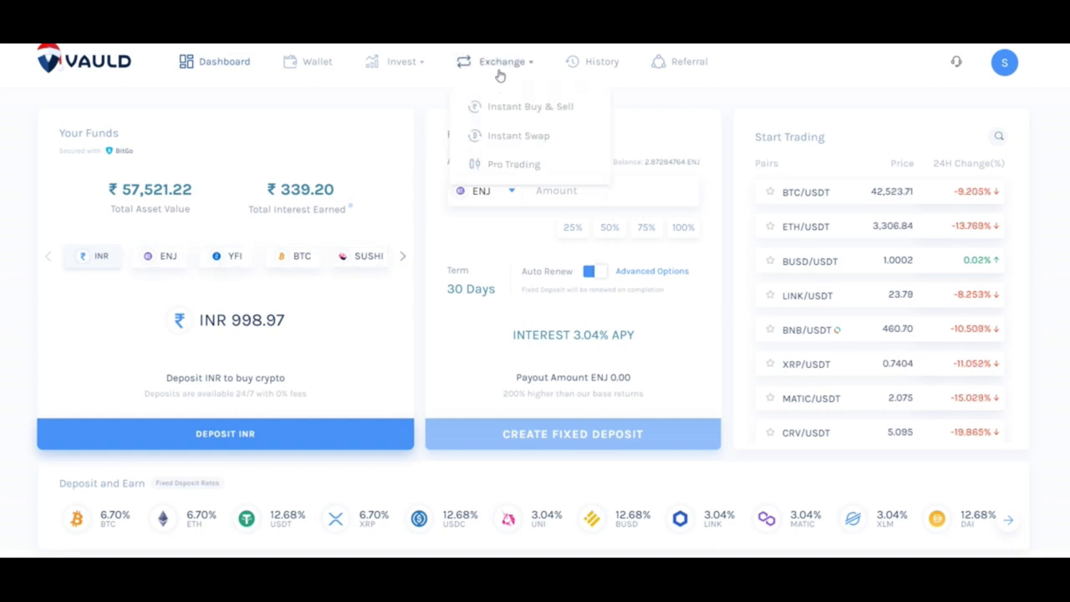
pyautogui.click(536, 106)
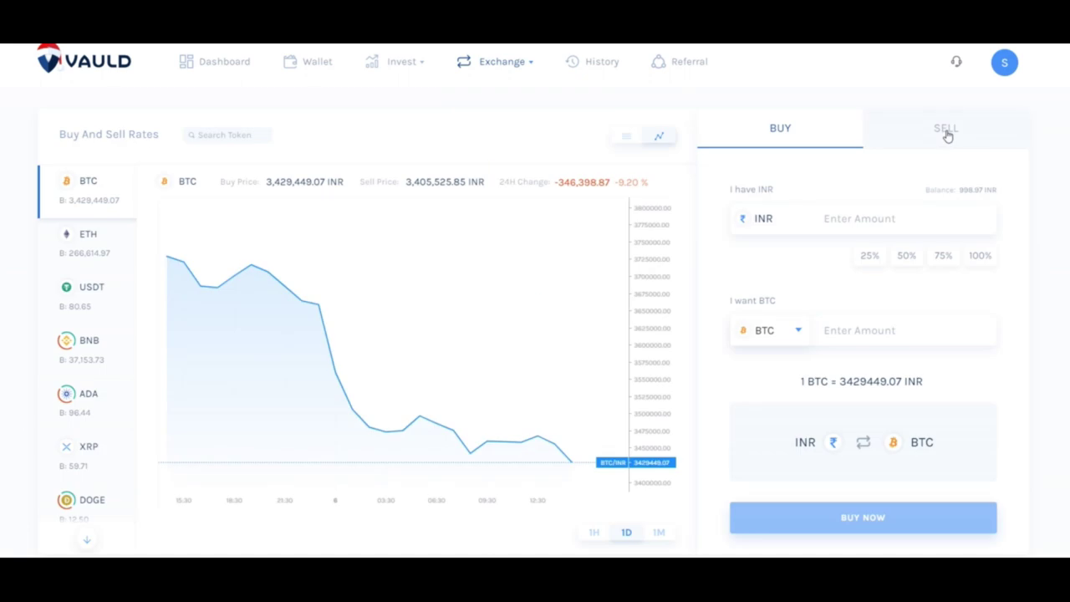
pyautogui.click(947, 134)
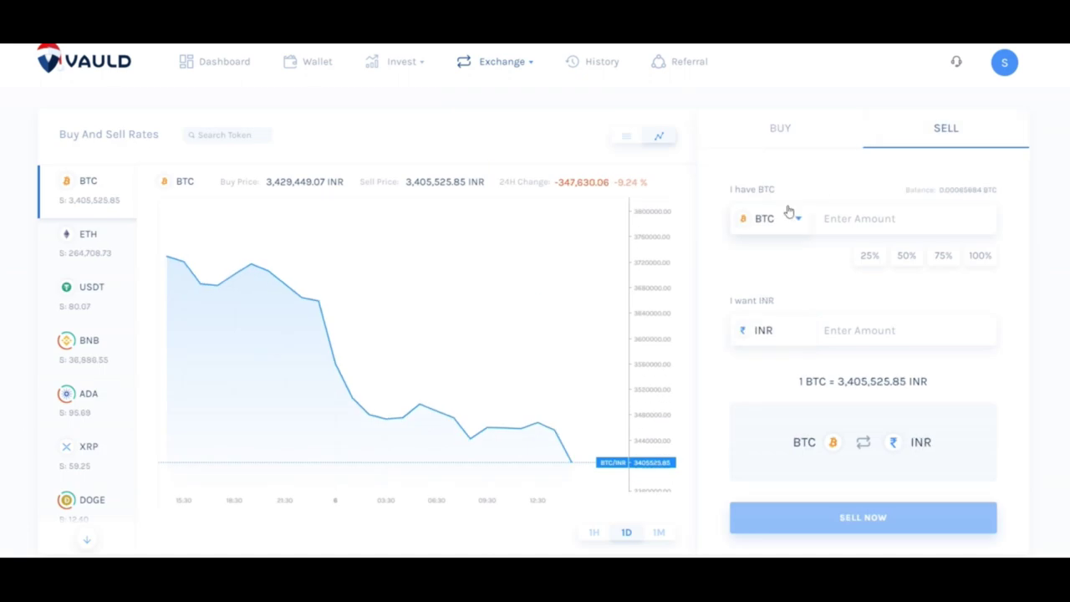
pyautogui.click(869, 258)
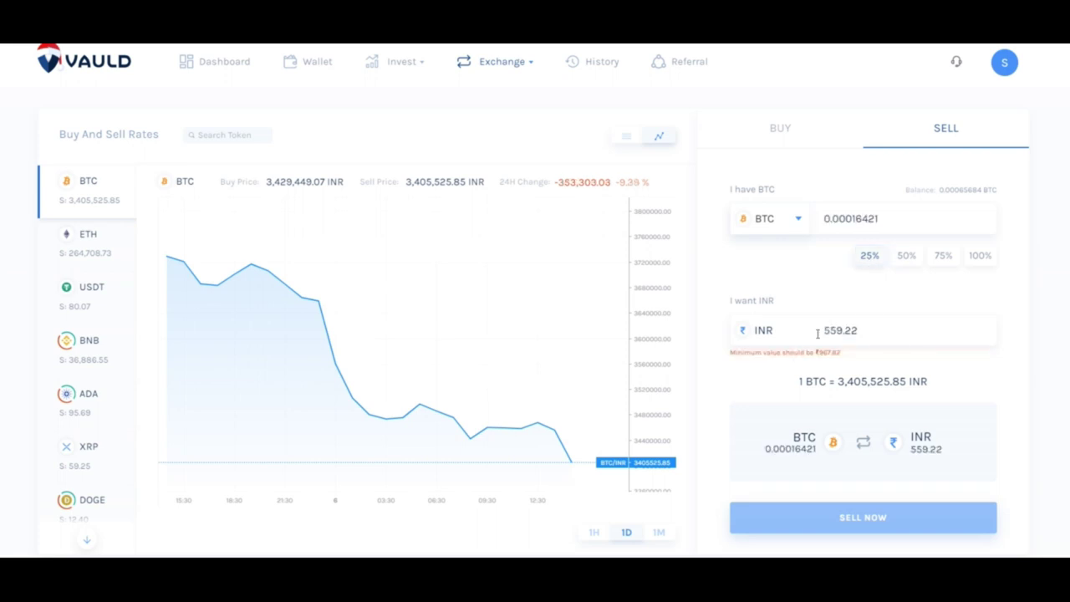
pyautogui.moveTo(820, 331); pyautogui.dragTo(846, 336)
pyautogui.click(842, 358)
# Change the token for sale to ENJ and set the amount to 25% of its balance.
pyautogui.click(786, 222)
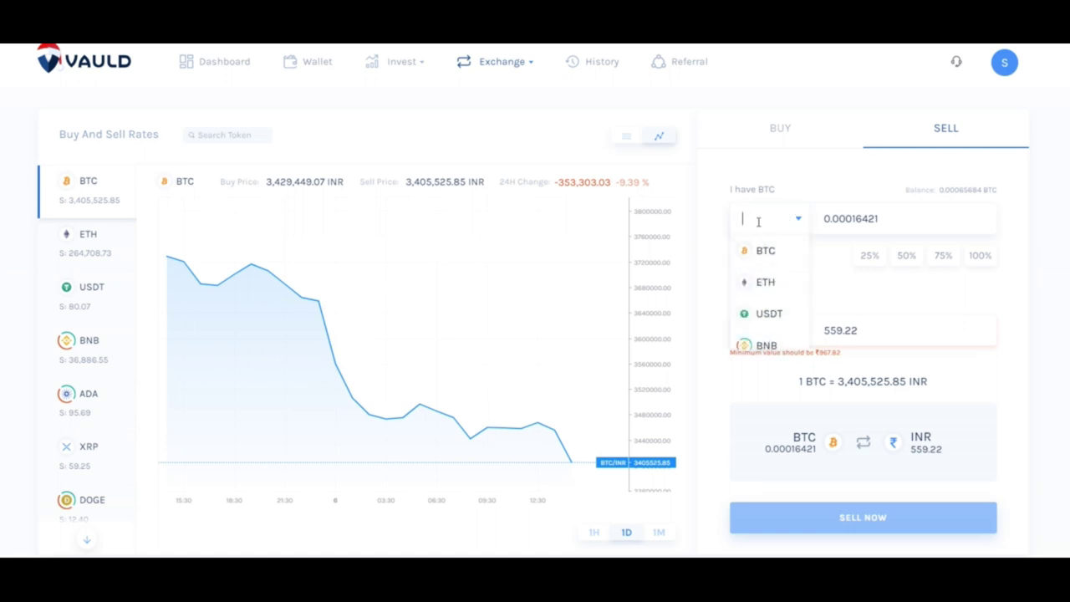
pyautogui.click(759, 226)
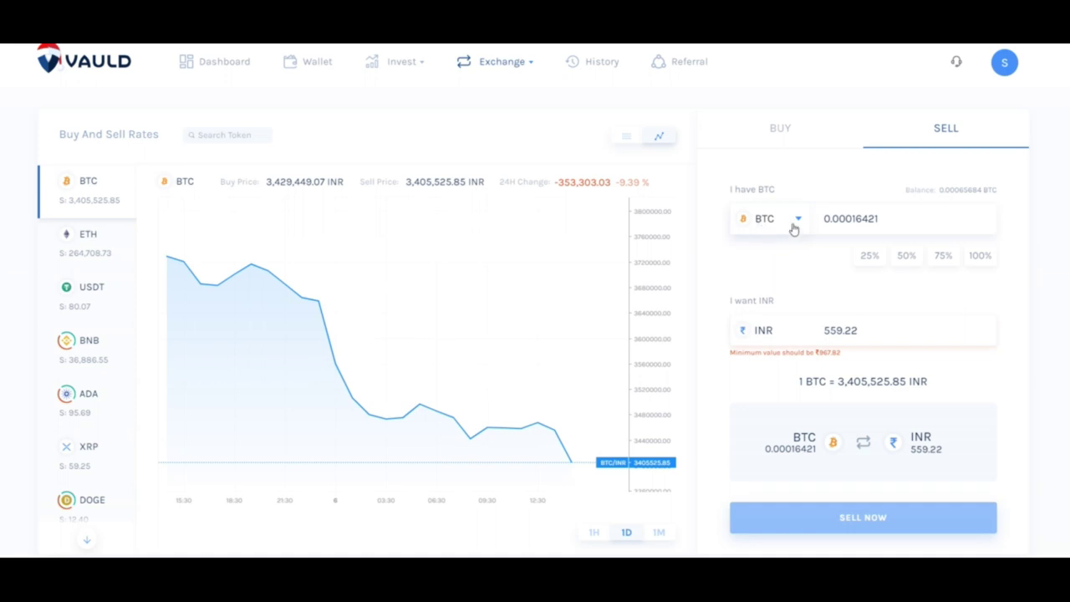
pyautogui.click(791, 224)
pyautogui.write('enj')
pyautogui.click(769, 253)
pyautogui.click(872, 262)
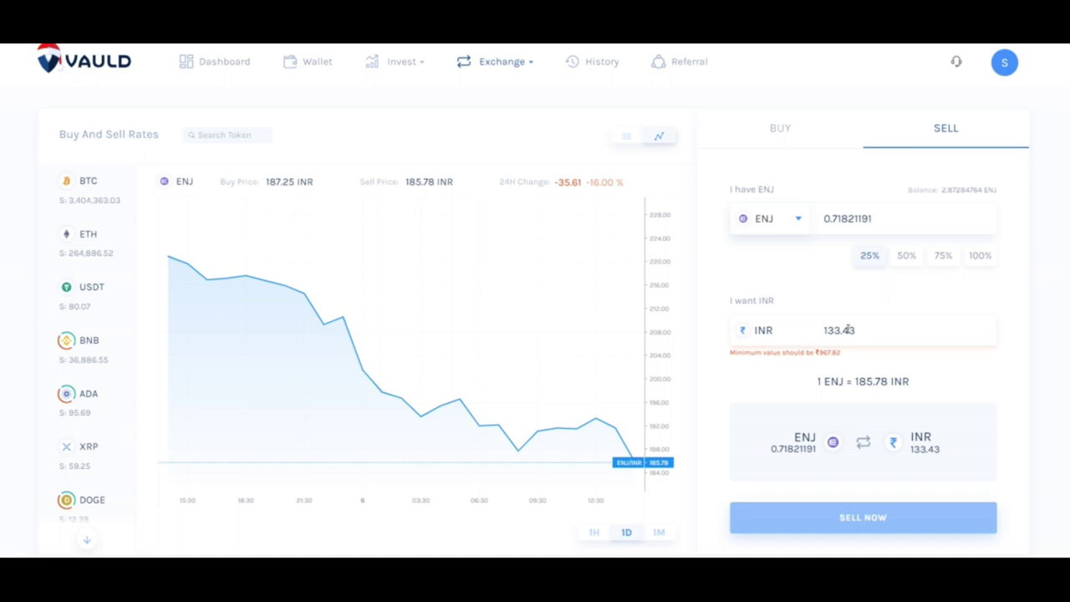
# Change the token for sale to SUSHI and set the amount to 25% of its balance.
pyautogui.click(769, 217)
pyautogui.write('sushi')
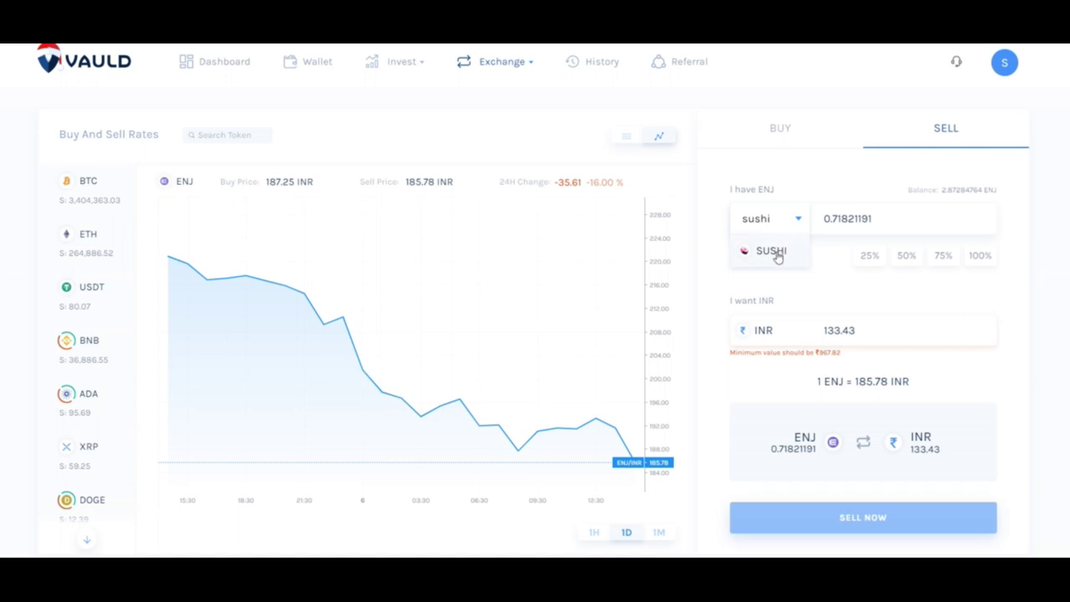
pyautogui.click(773, 252)
pyautogui.click(869, 255)
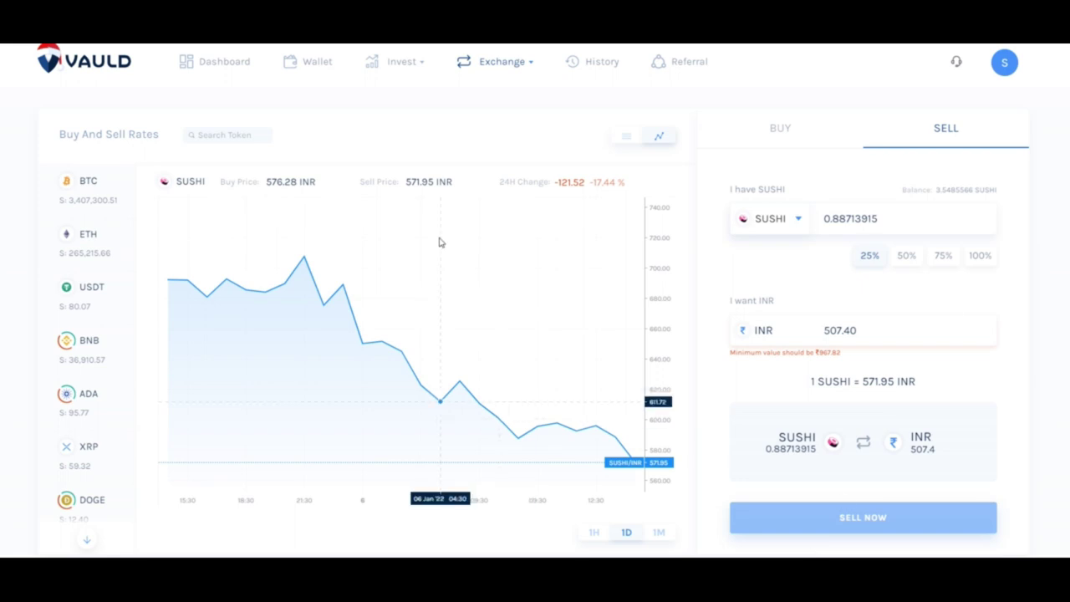
# Leave the exchange for the dashboard, and open the Referral page to examine the total referral earnings.
pyautogui.click(227, 66)
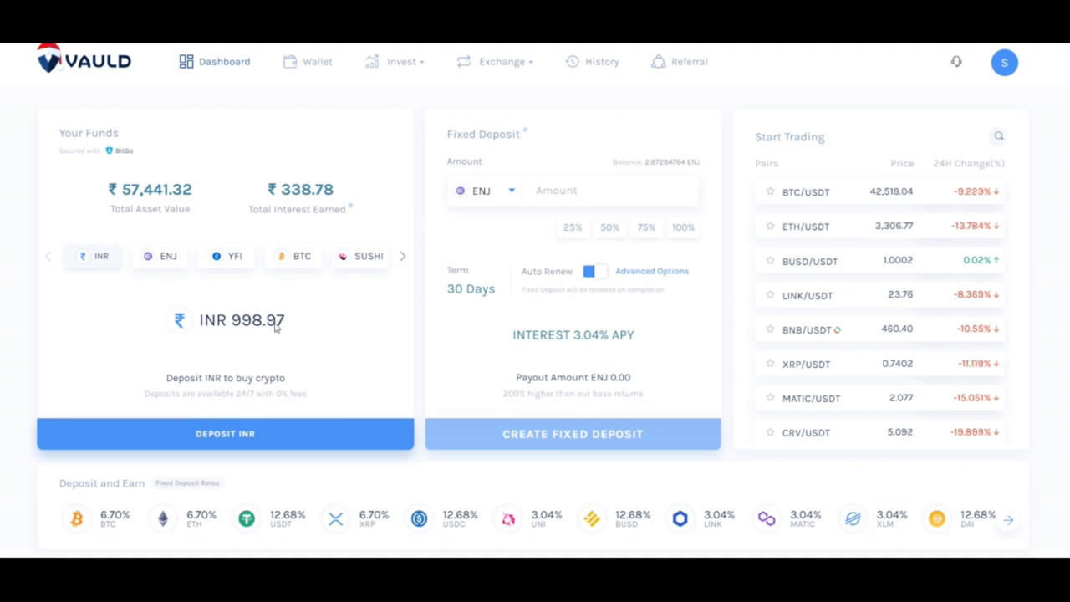
pyautogui.moveTo(514, 65)
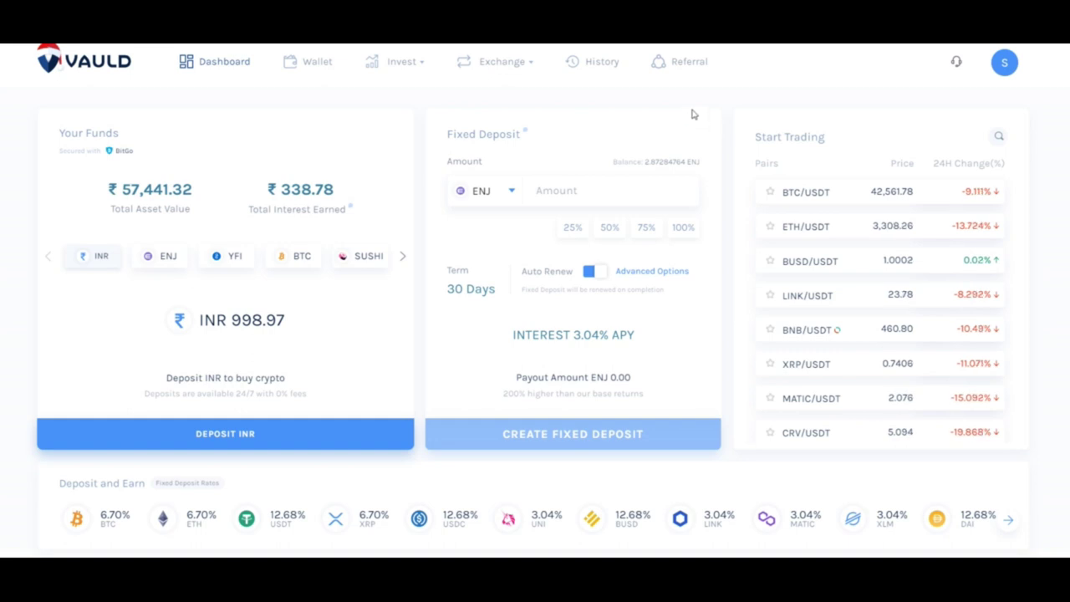
pyautogui.click(688, 65)
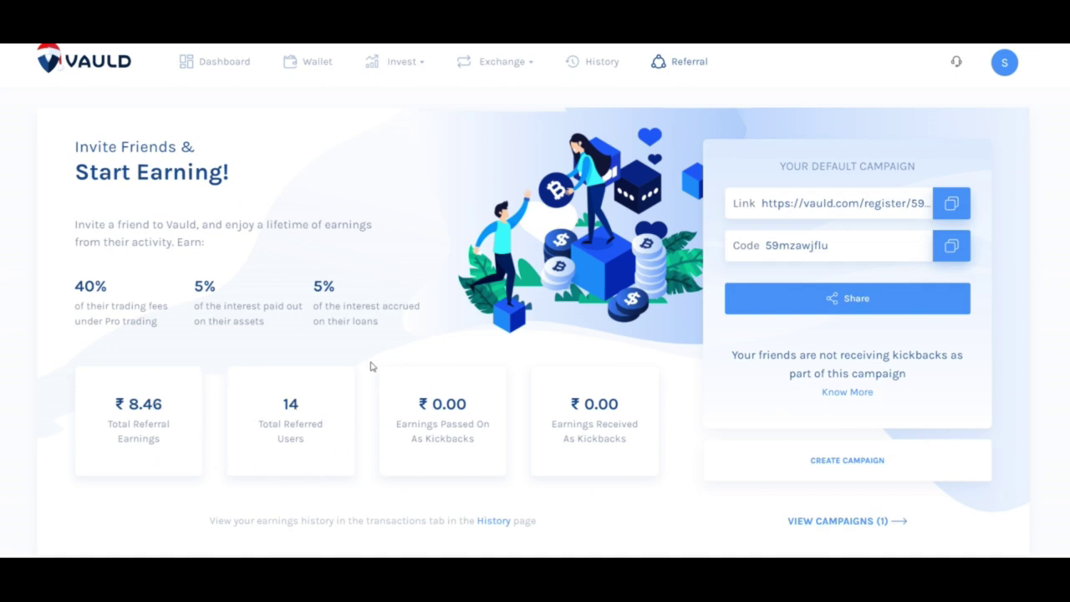
pyautogui.moveTo(164, 408); pyautogui.dragTo(116, 413)
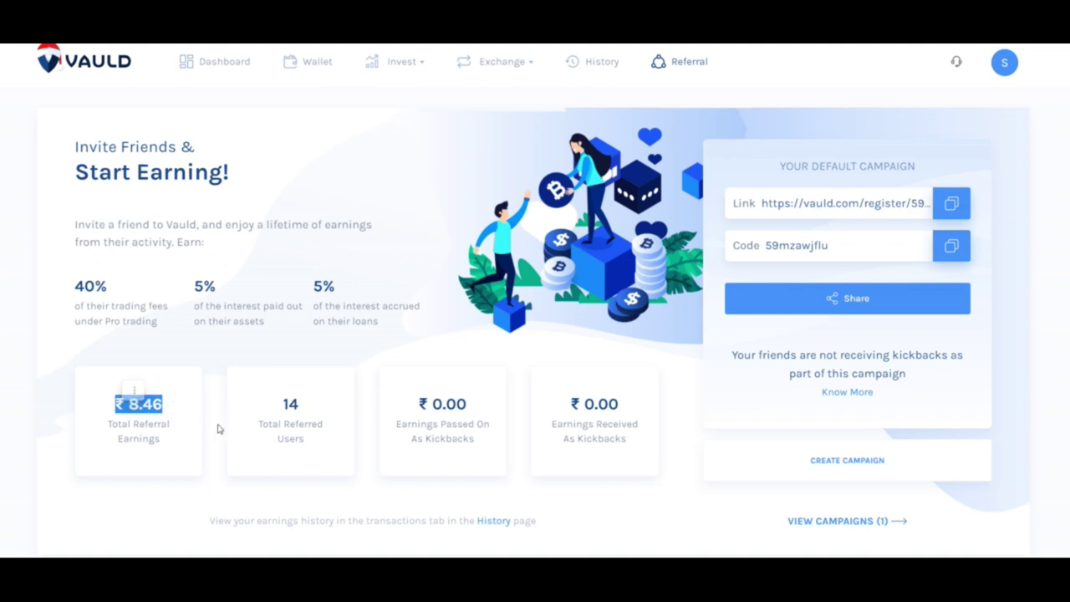
pyautogui.click(212, 366)
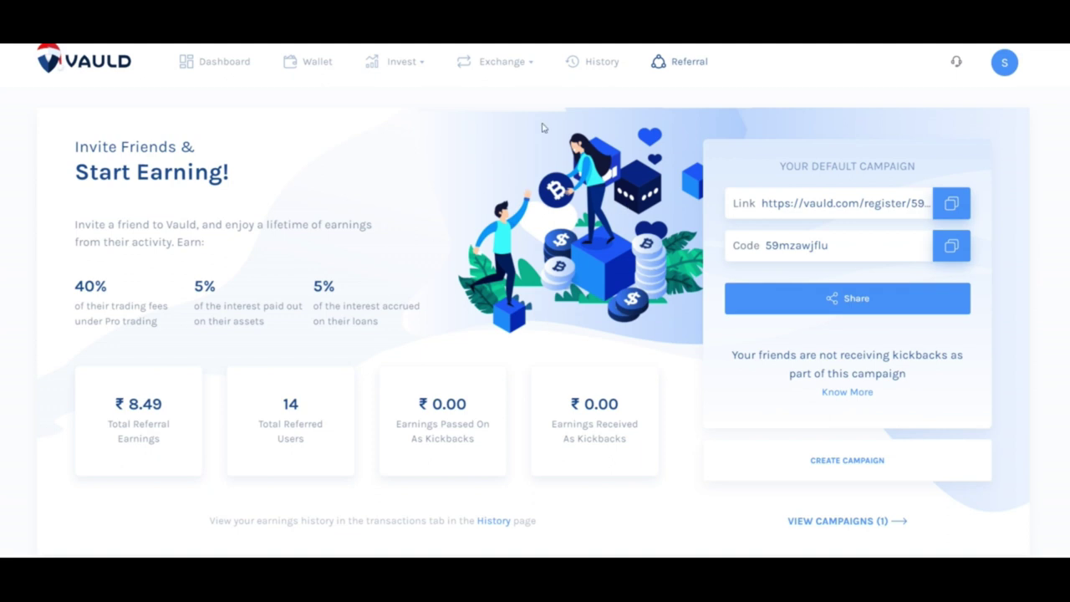
pyautogui.moveTo(372, 73)
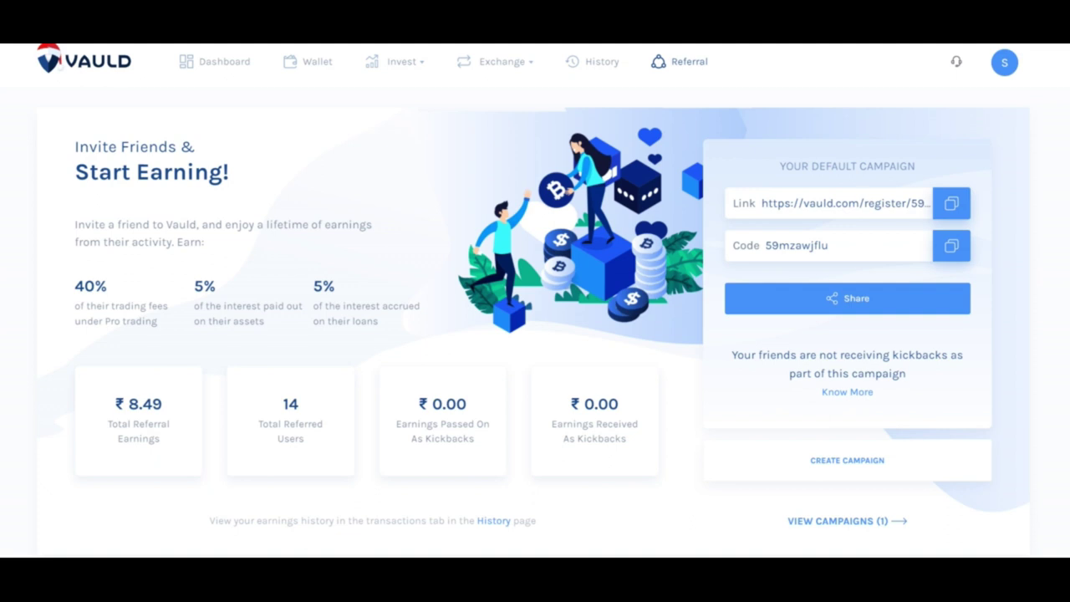